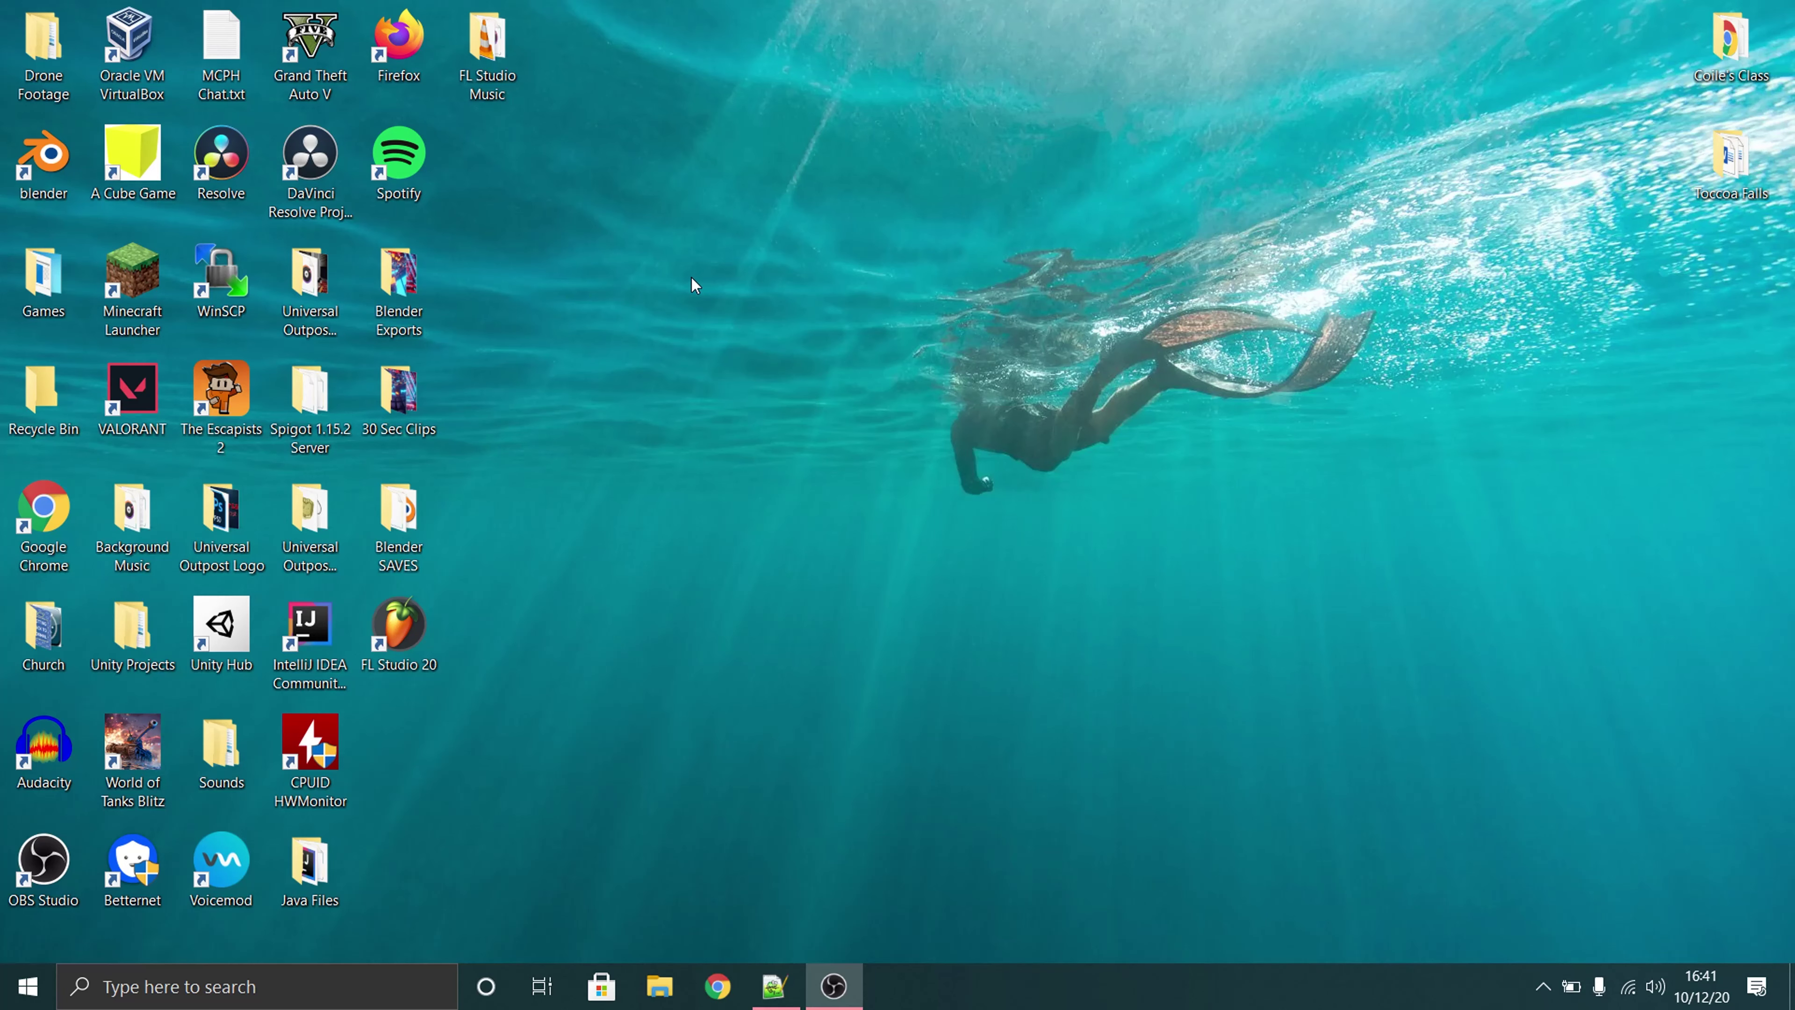
# In Google Chrome, search for "gigabyte x570" and open Gigabyte's X570 AORUS MASTER (rev. 1.1/1.2) product page
pyautogui.click(717, 986)
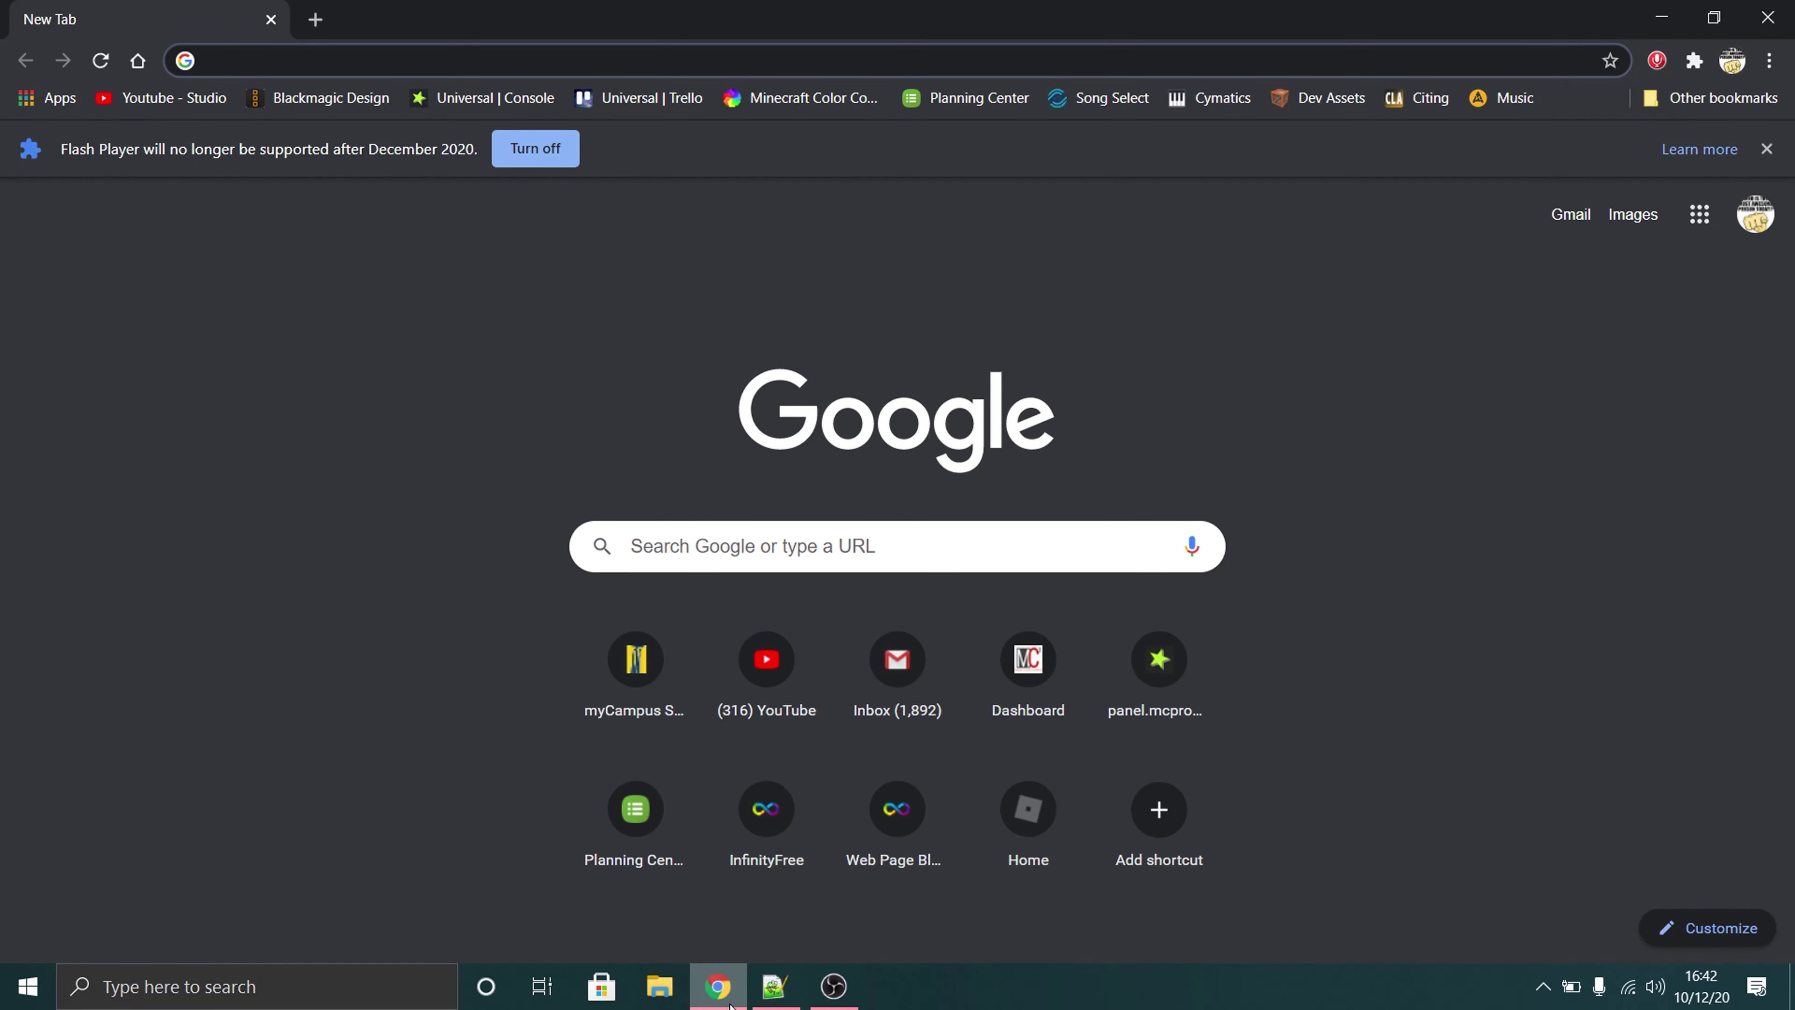
pyautogui.write('gigabyte c')
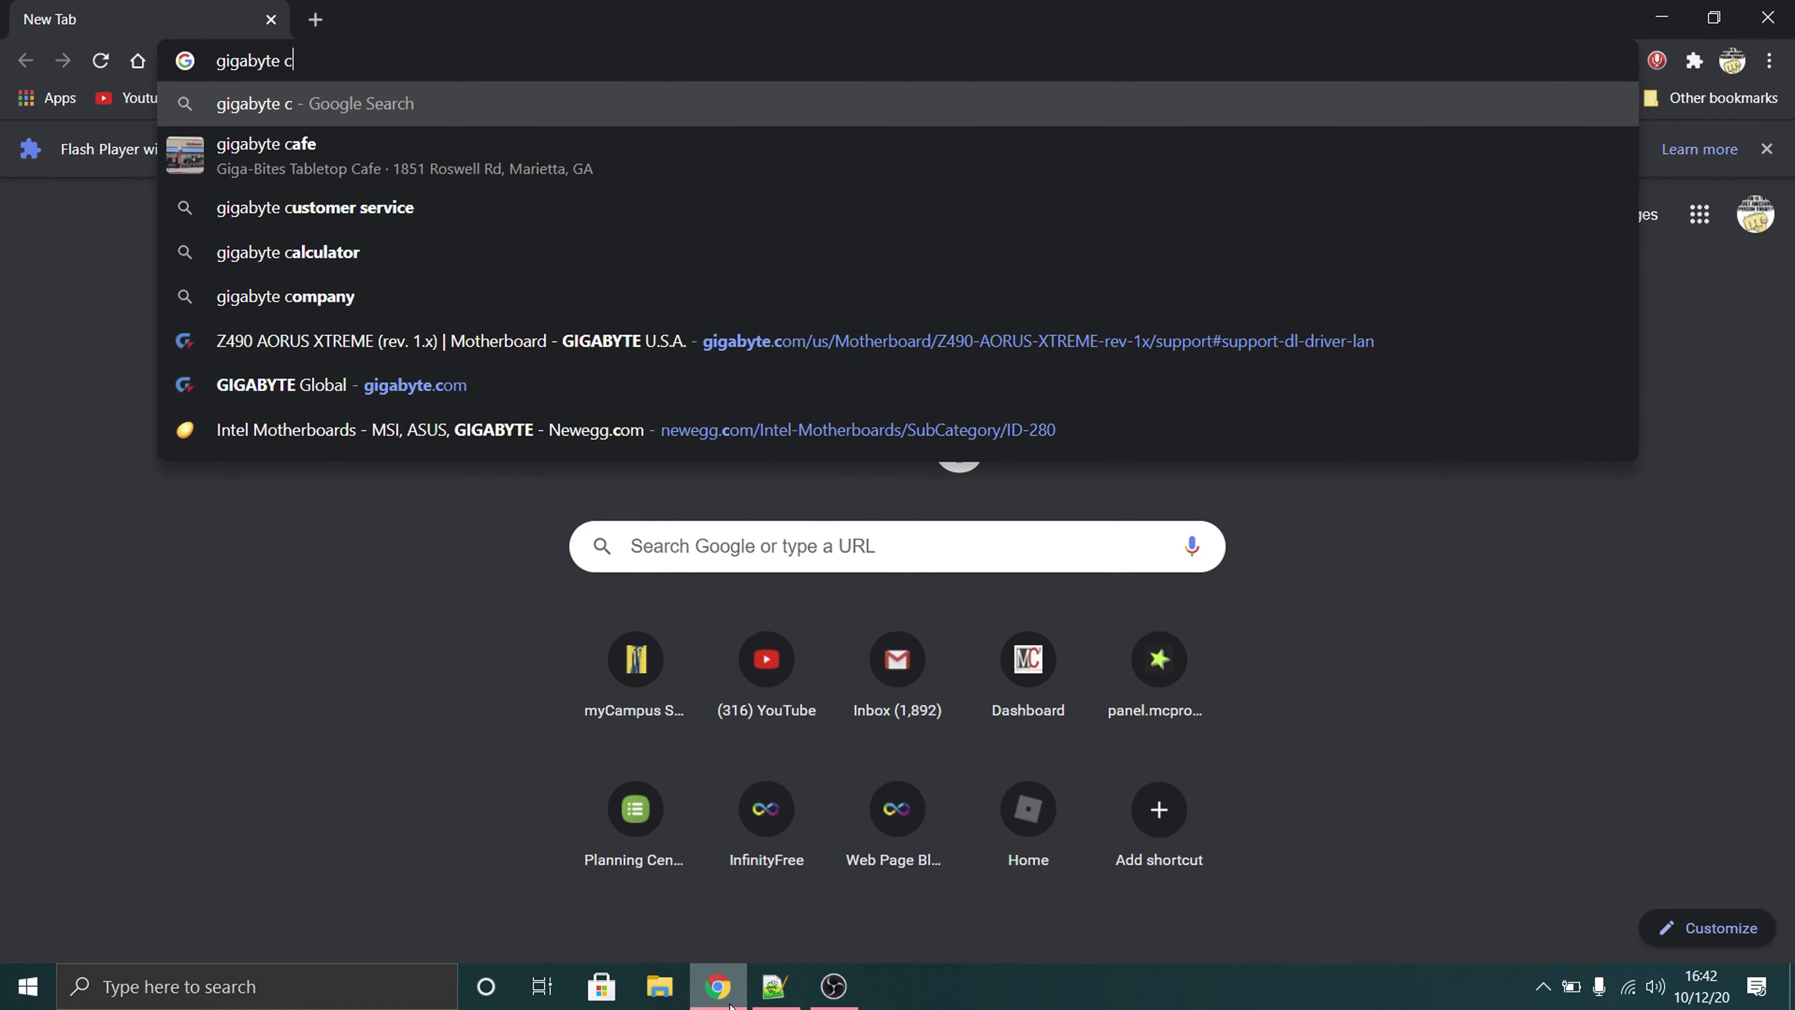
pyautogui.press('BackSpace')
pyautogui.write('x570')
pyautogui.press('Return')
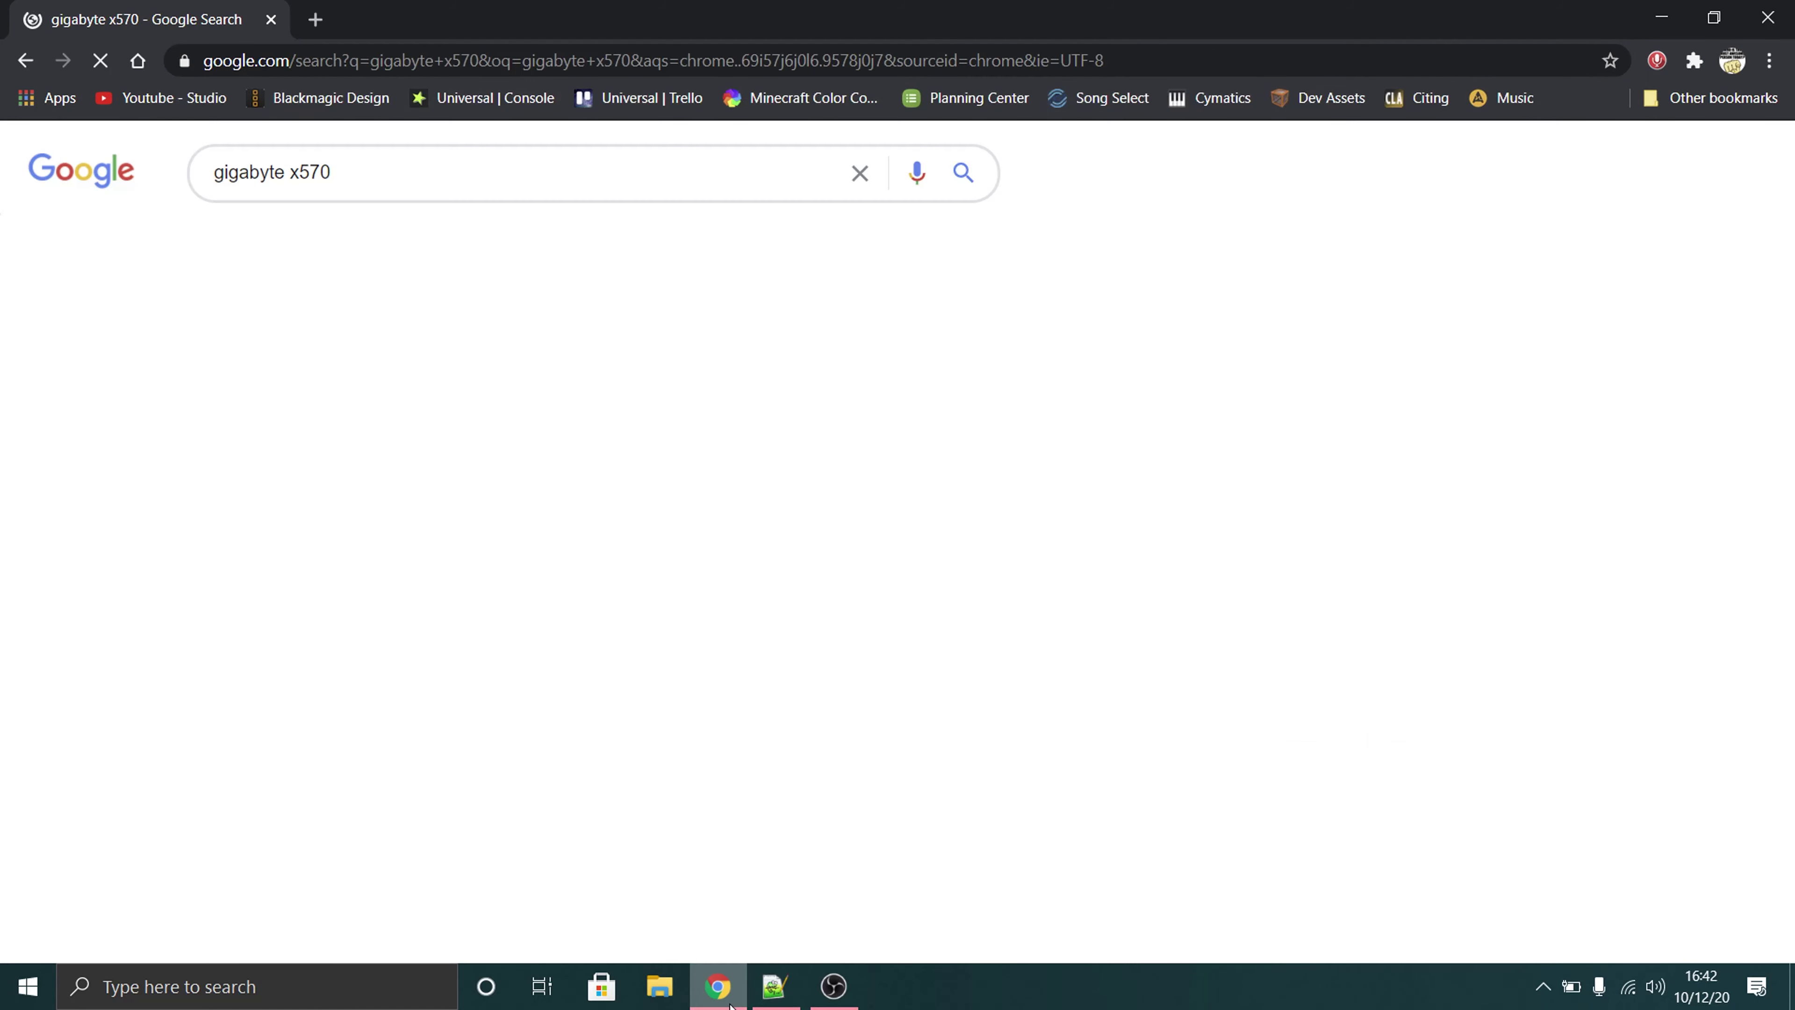
pyautogui.click(462, 737)
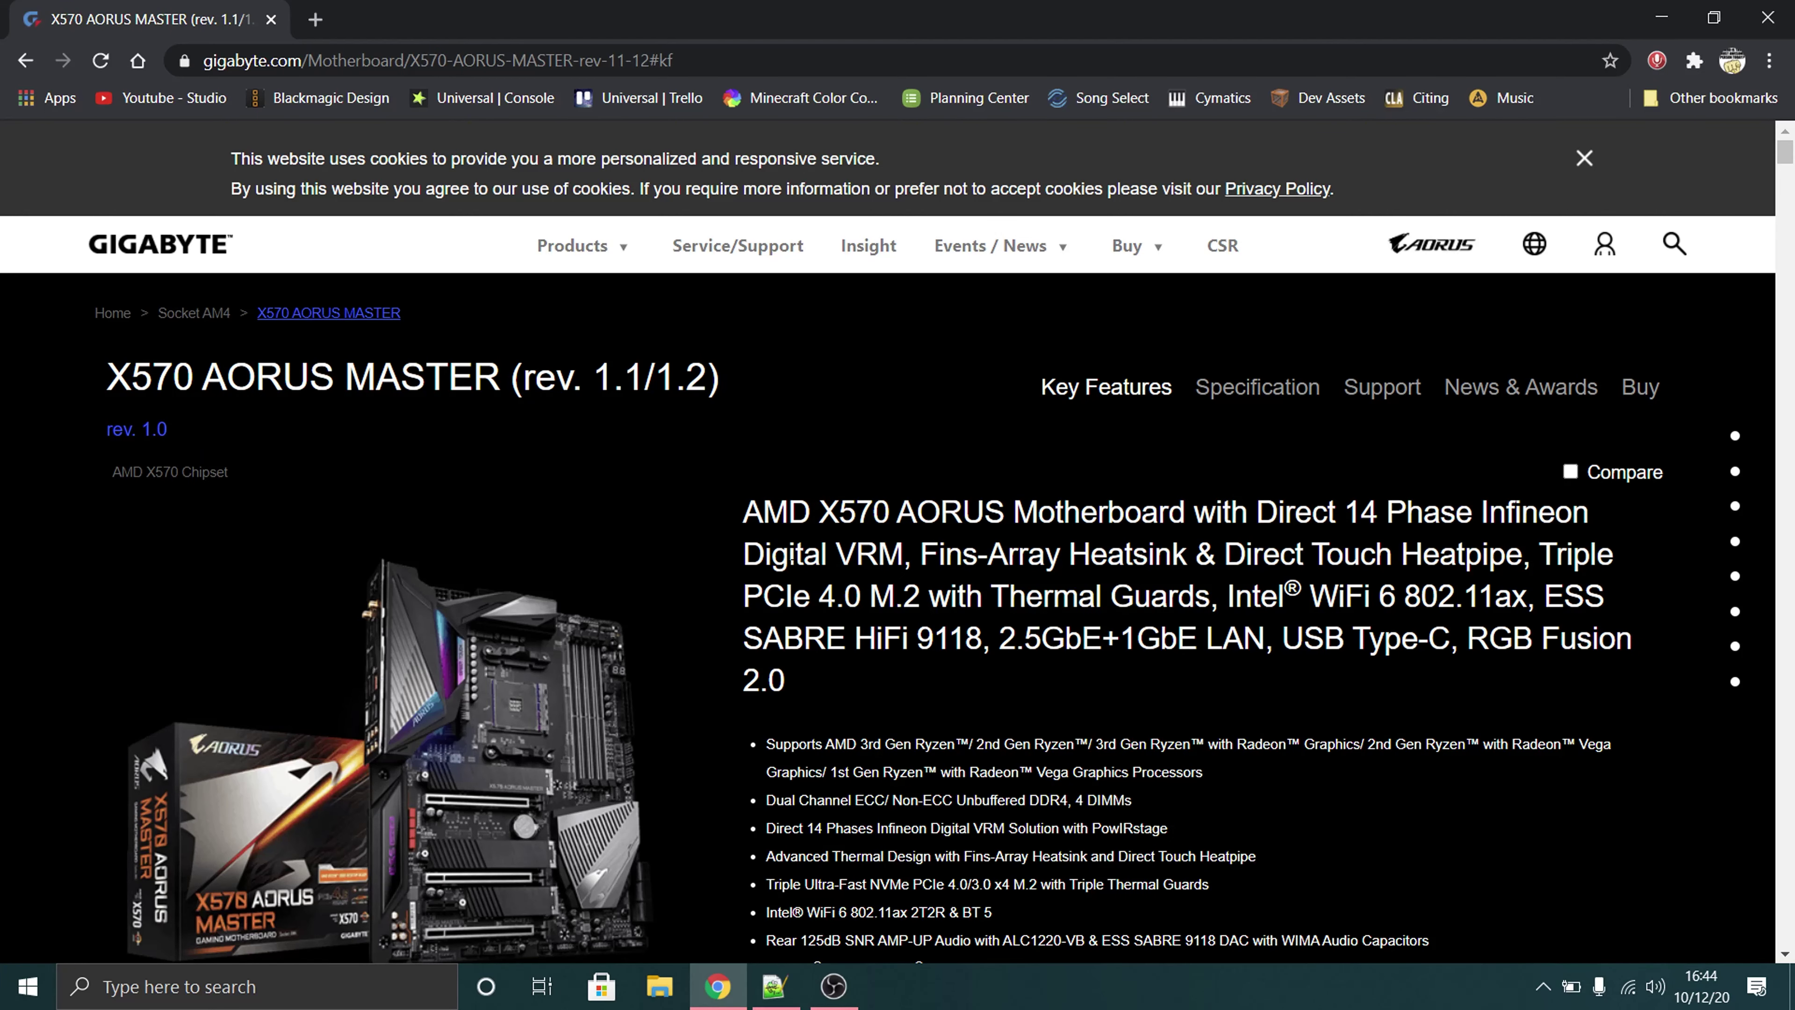
# Open the motherboard's support downloads and check the operating systems offered for its drivers
pyautogui.click(1385, 388)
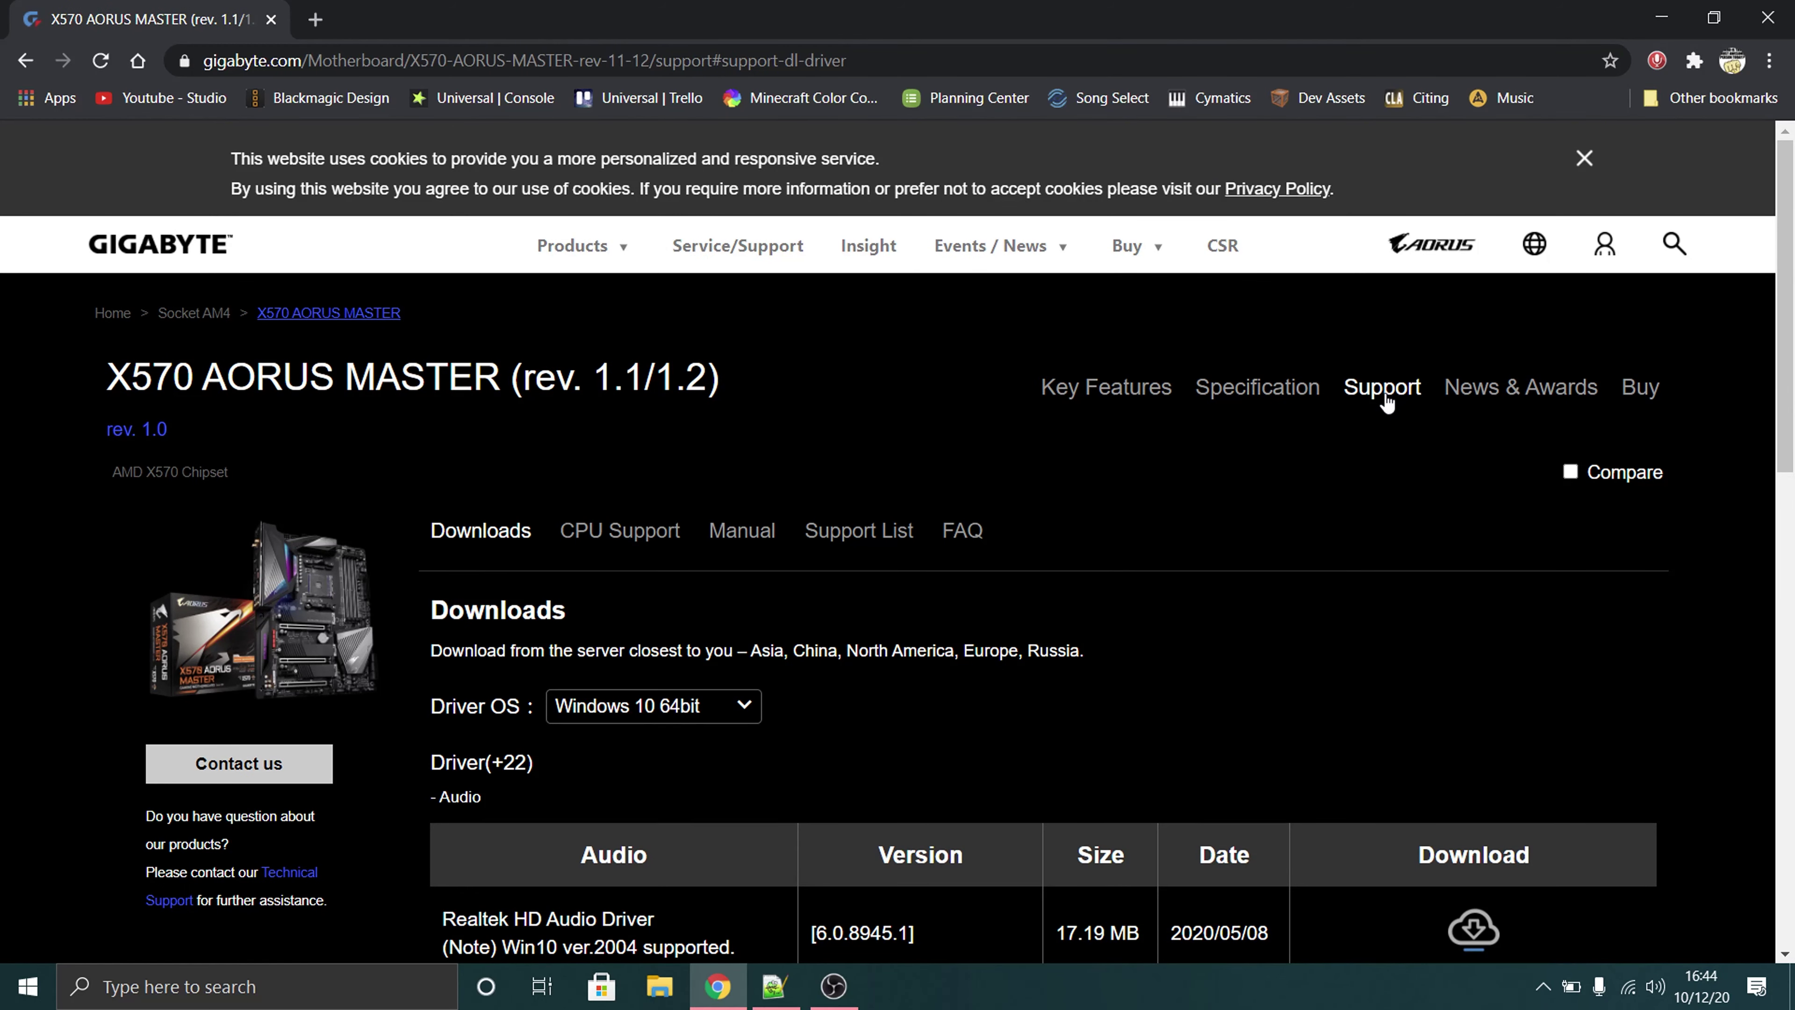
pyautogui.scroll(-3, 1340, 554)
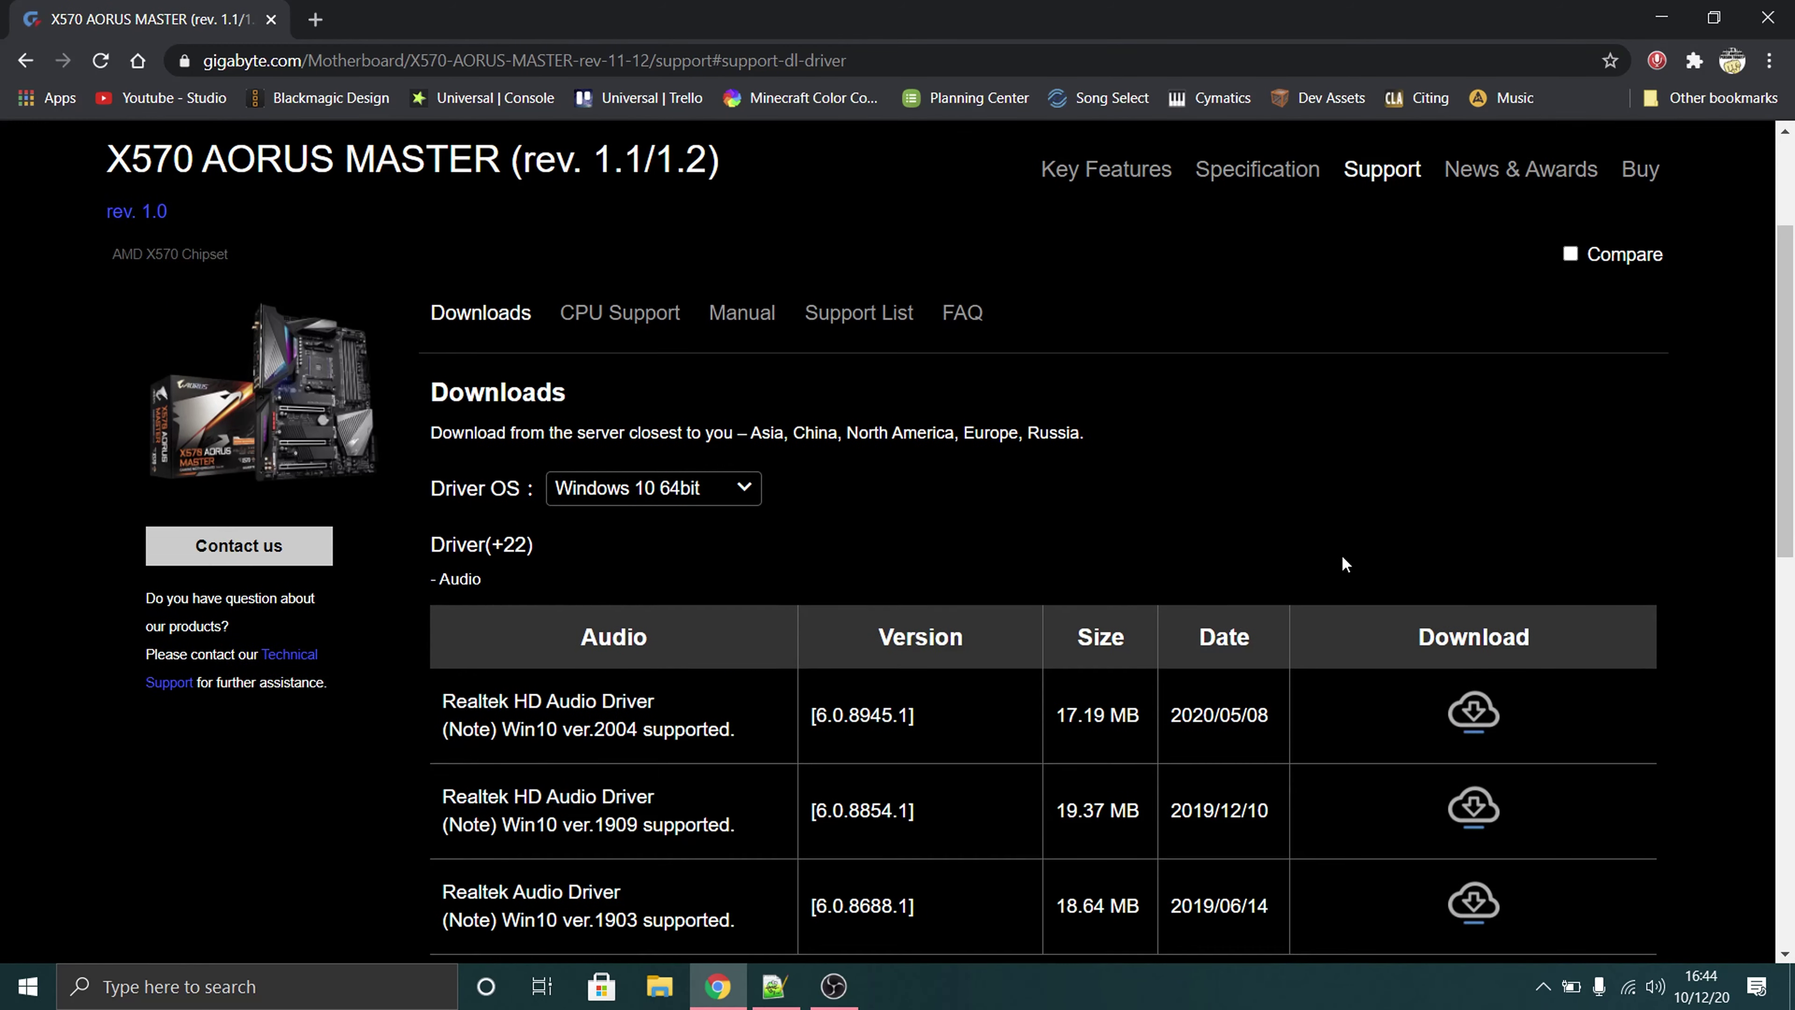
pyautogui.scroll(-2, 1338, 566)
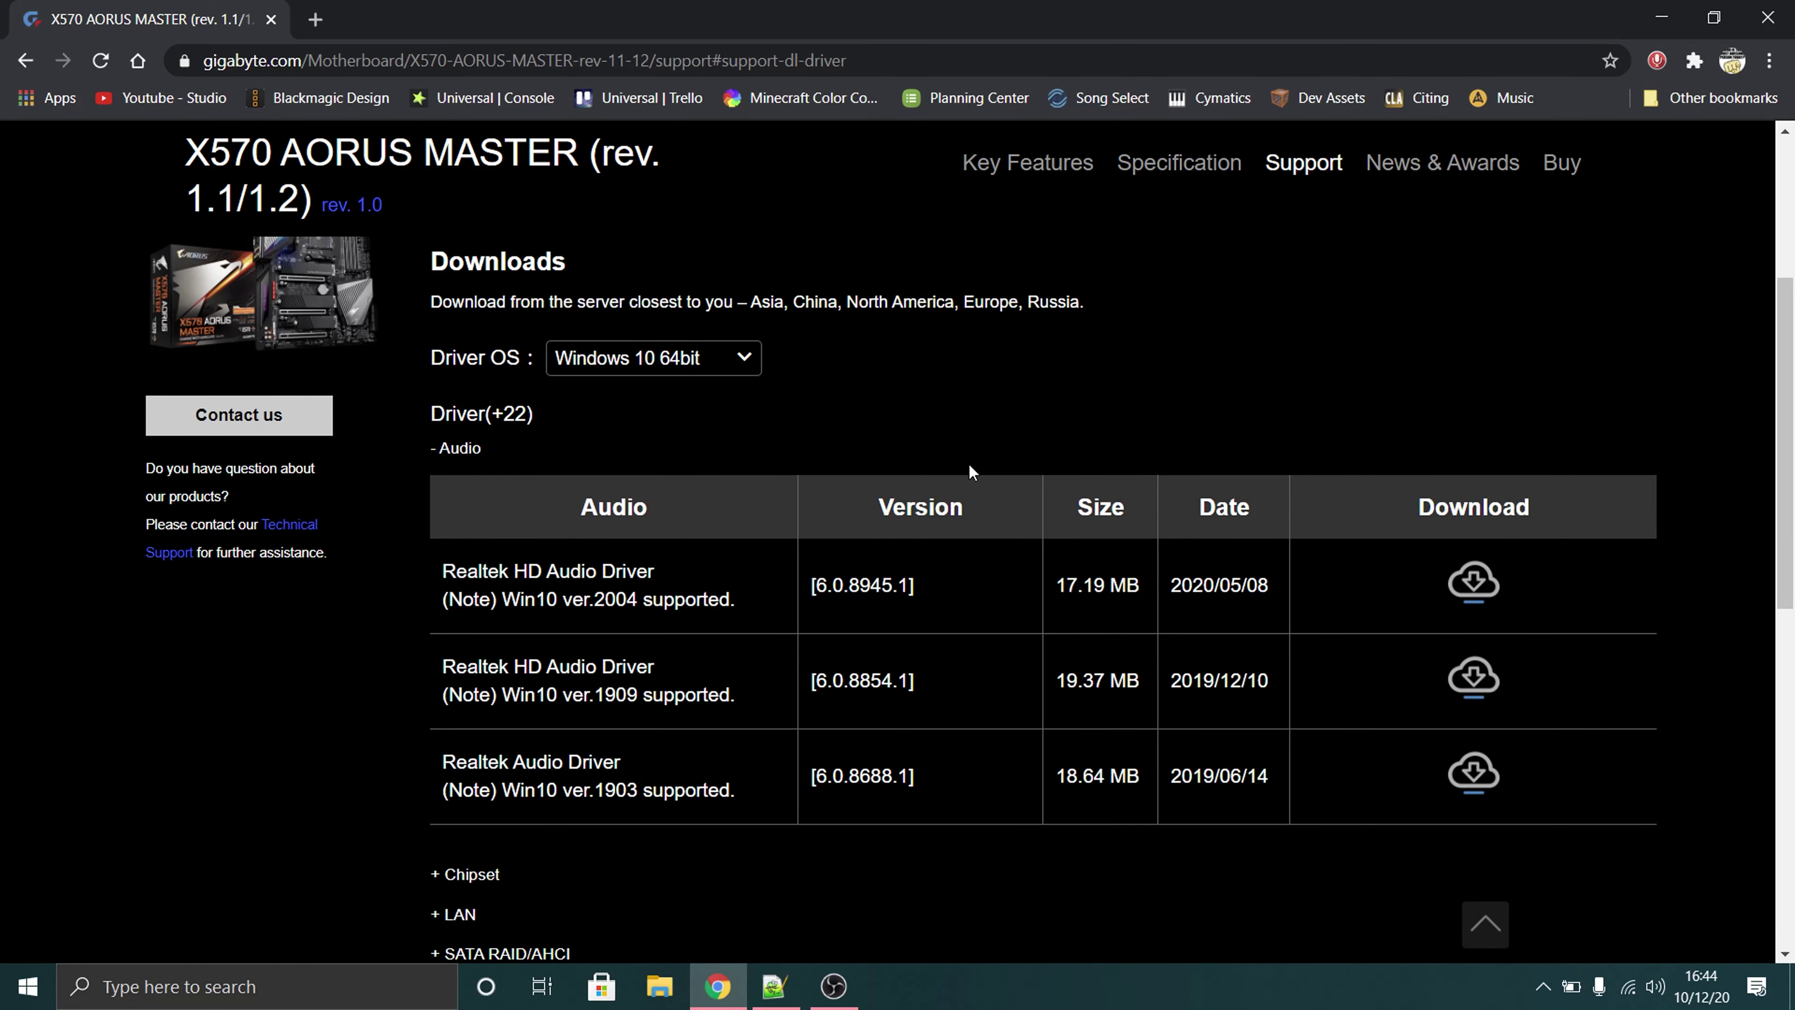
pyautogui.click(731, 368)
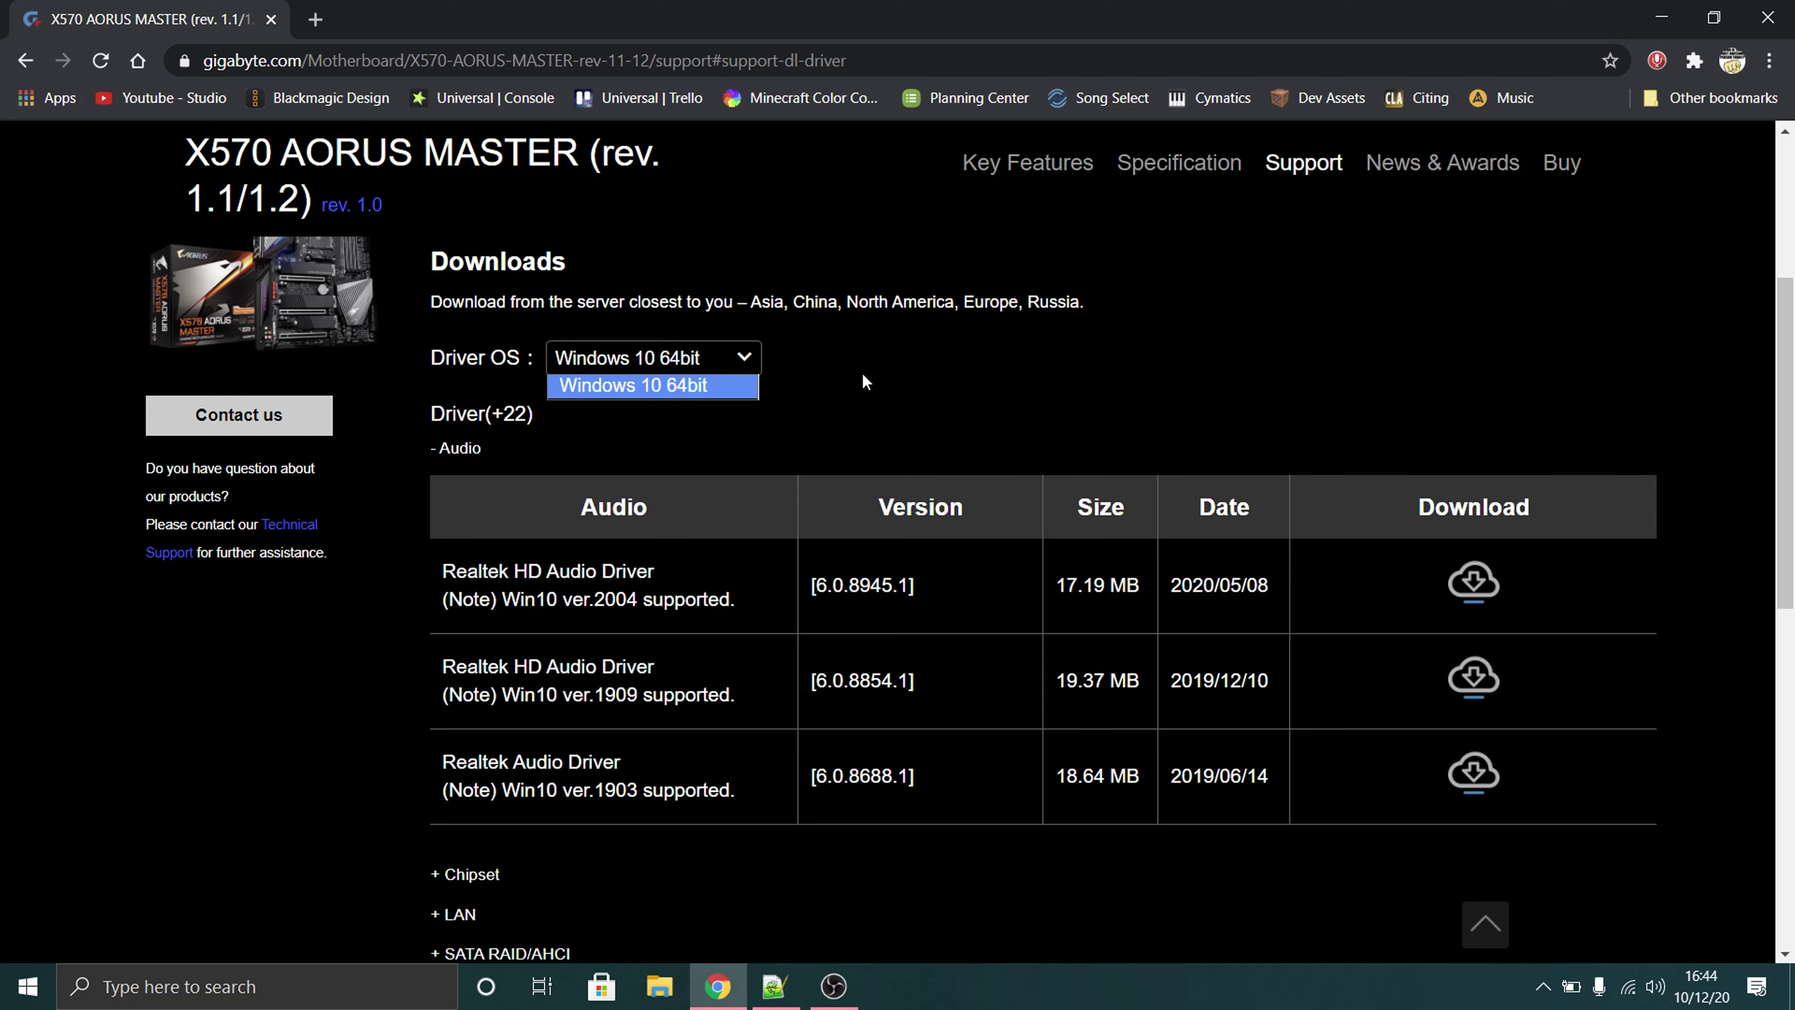
pyautogui.click(874, 382)
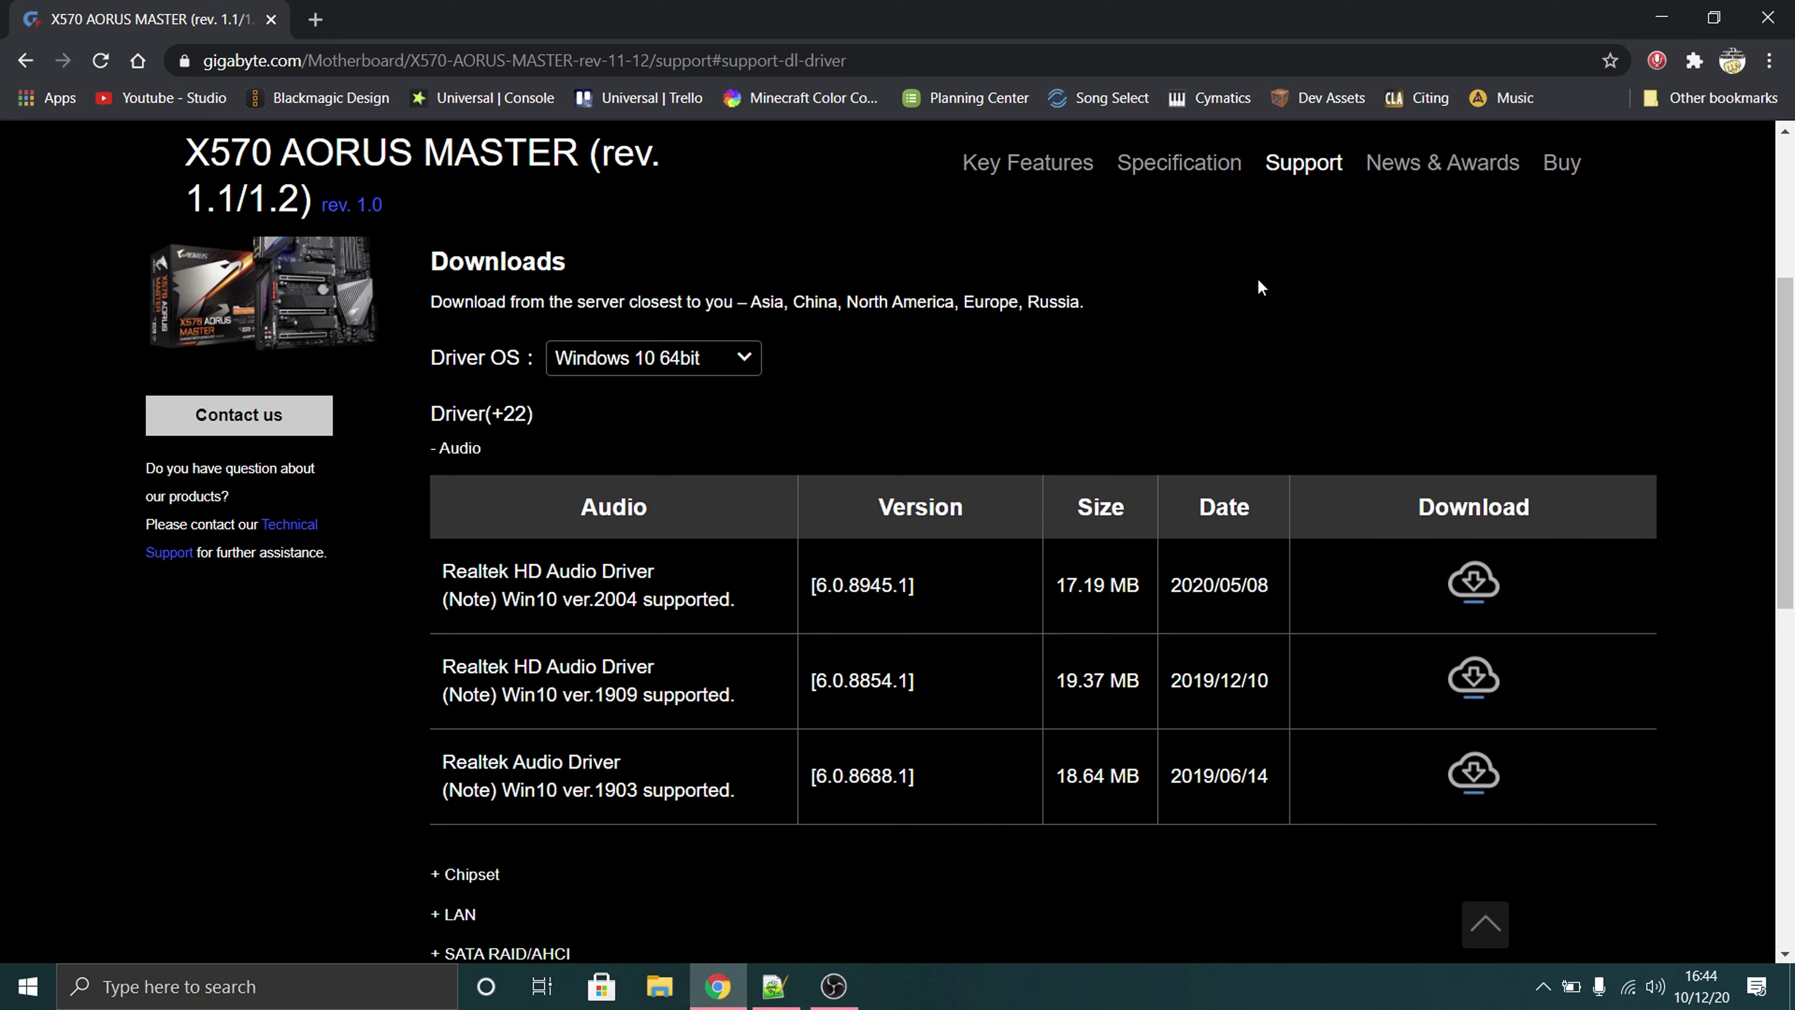
# Download the Realtek HD Audio Driver version 6.0.8945.1 and save the zip file in the Downloads folder
pyautogui.scroll(-2, 1243, 318)
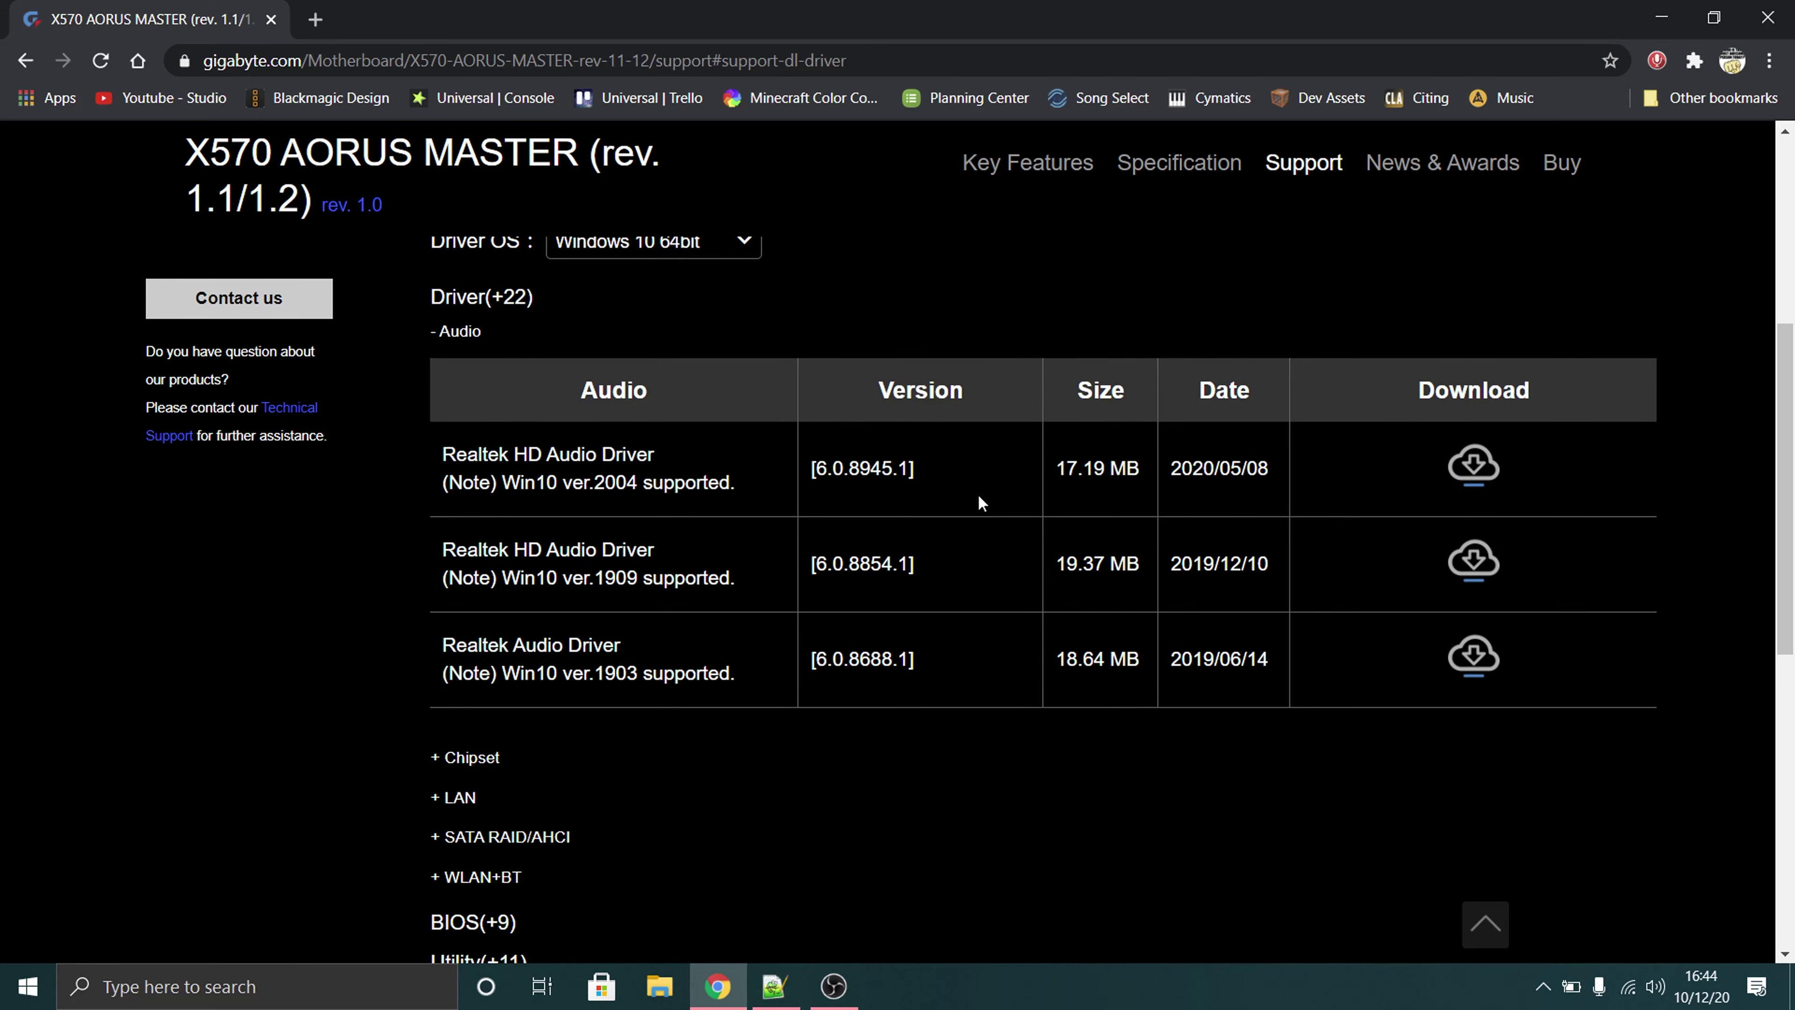
pyautogui.click(1474, 465)
pyautogui.click(81, 237)
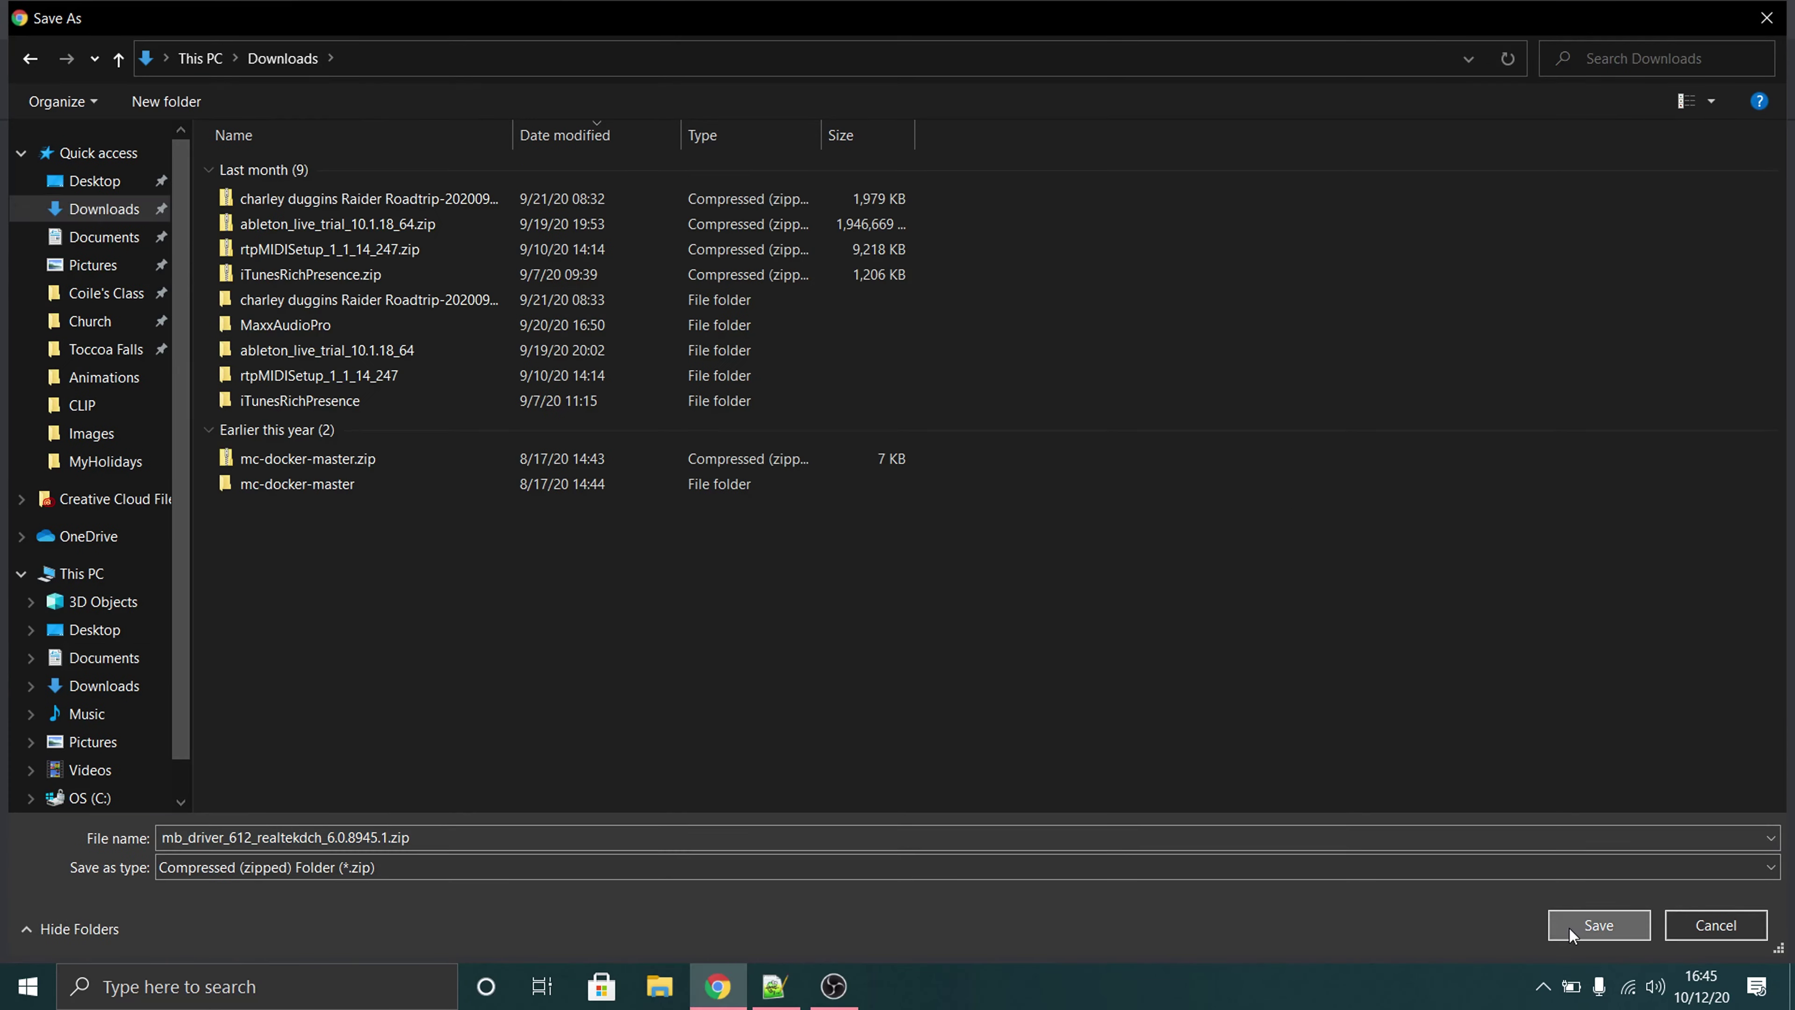
pyautogui.click(1583, 928)
# Download the AMD Chipset Driver version 2.07.21.306 and the Realtek LAN Driver version 10.038.1118.2019
pyautogui.scroll(-2, 639, 636)
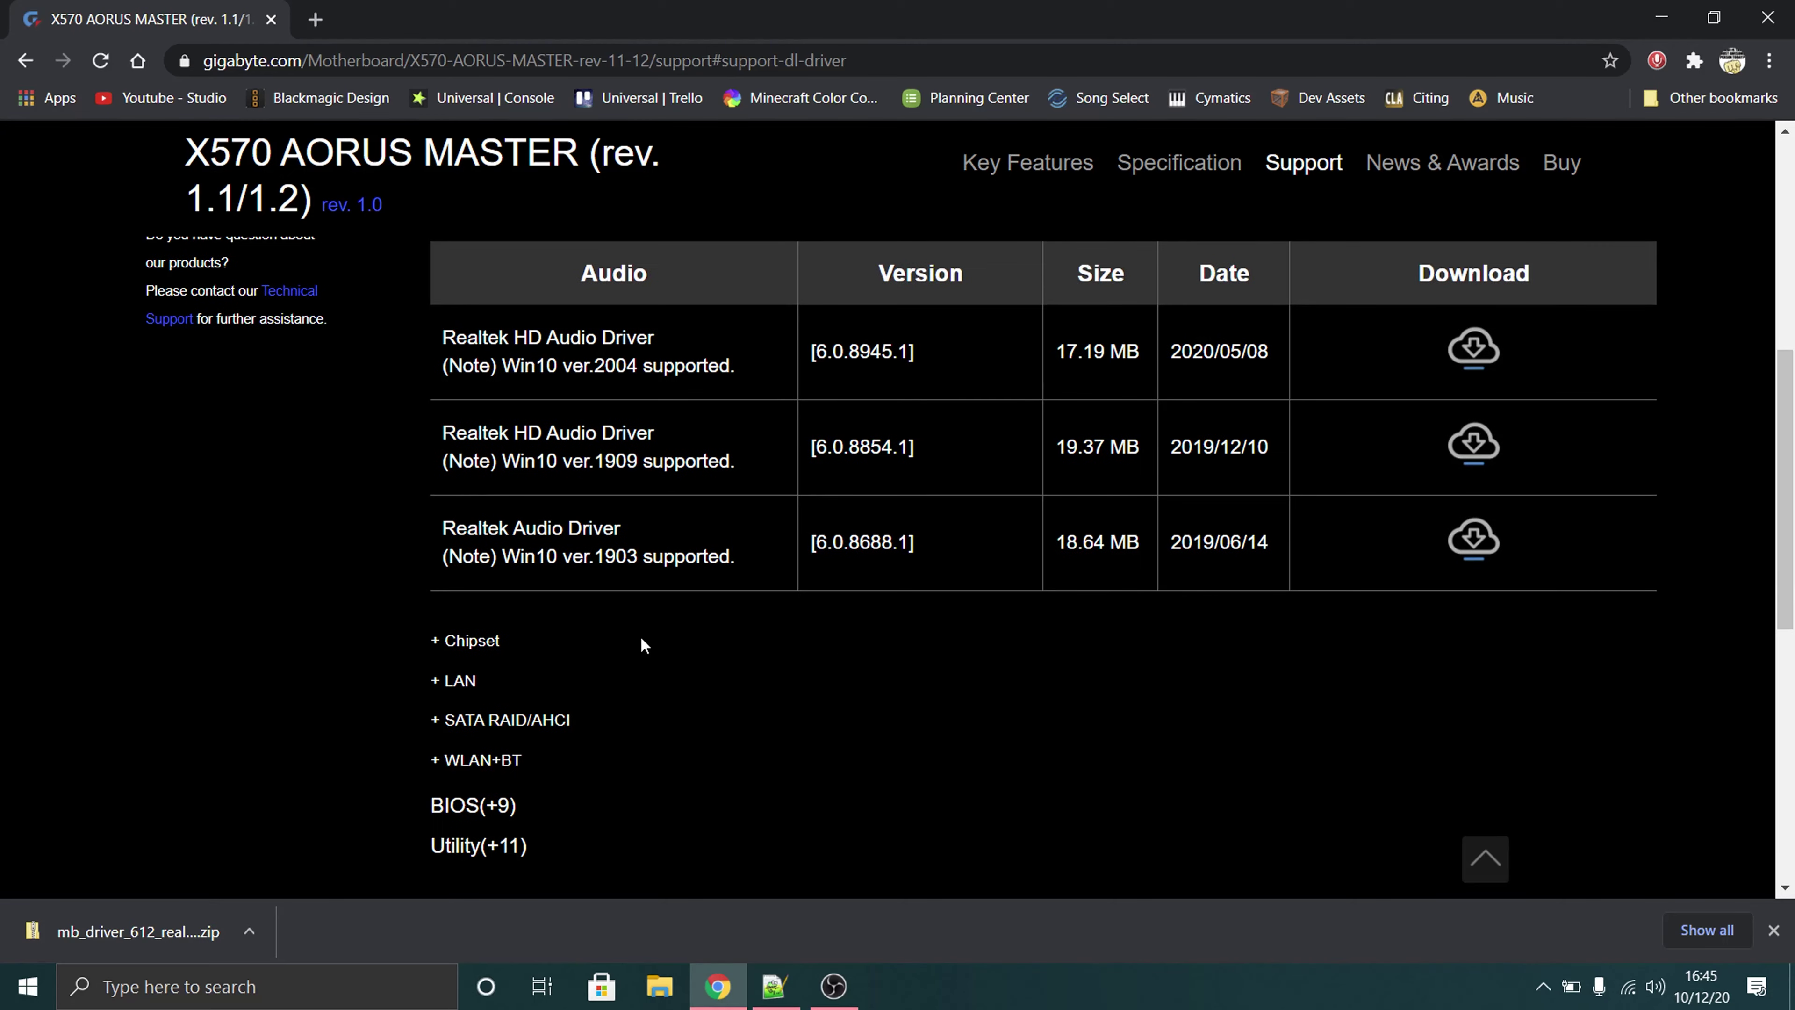
pyautogui.click(481, 636)
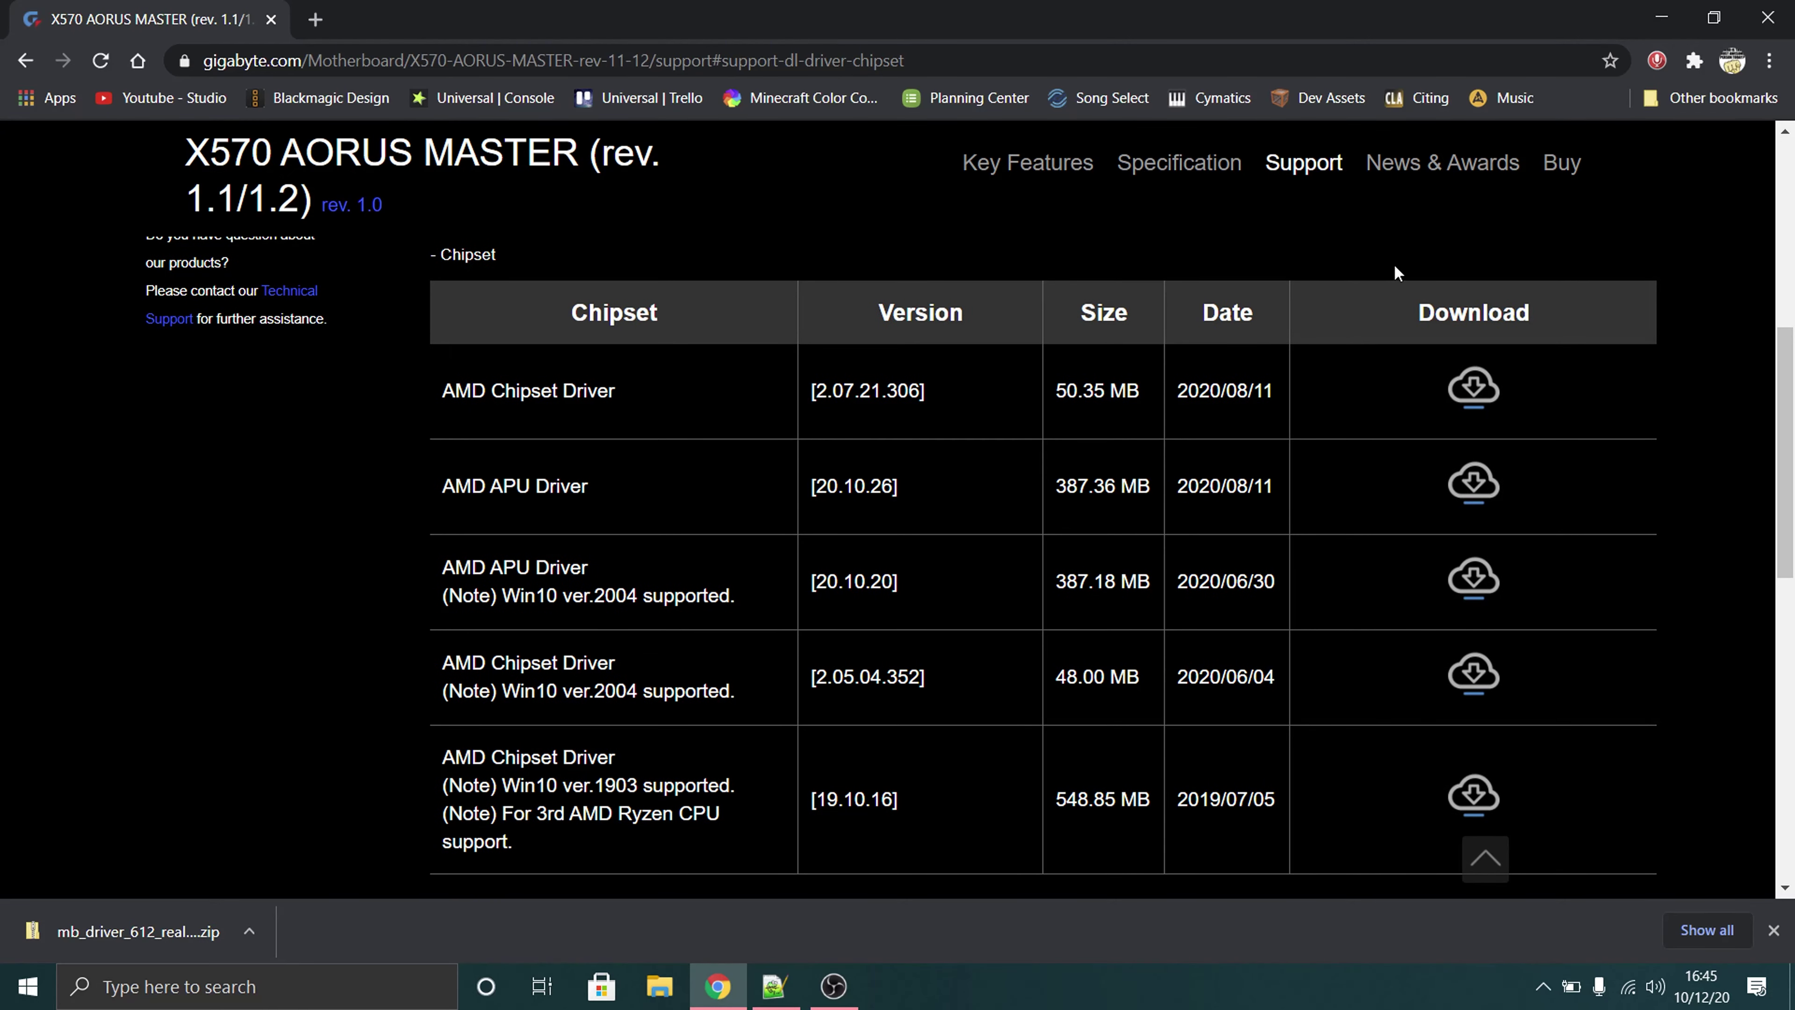
pyautogui.click(1473, 387)
pyautogui.scroll(-3, 1441, 380)
pyautogui.click(453, 690)
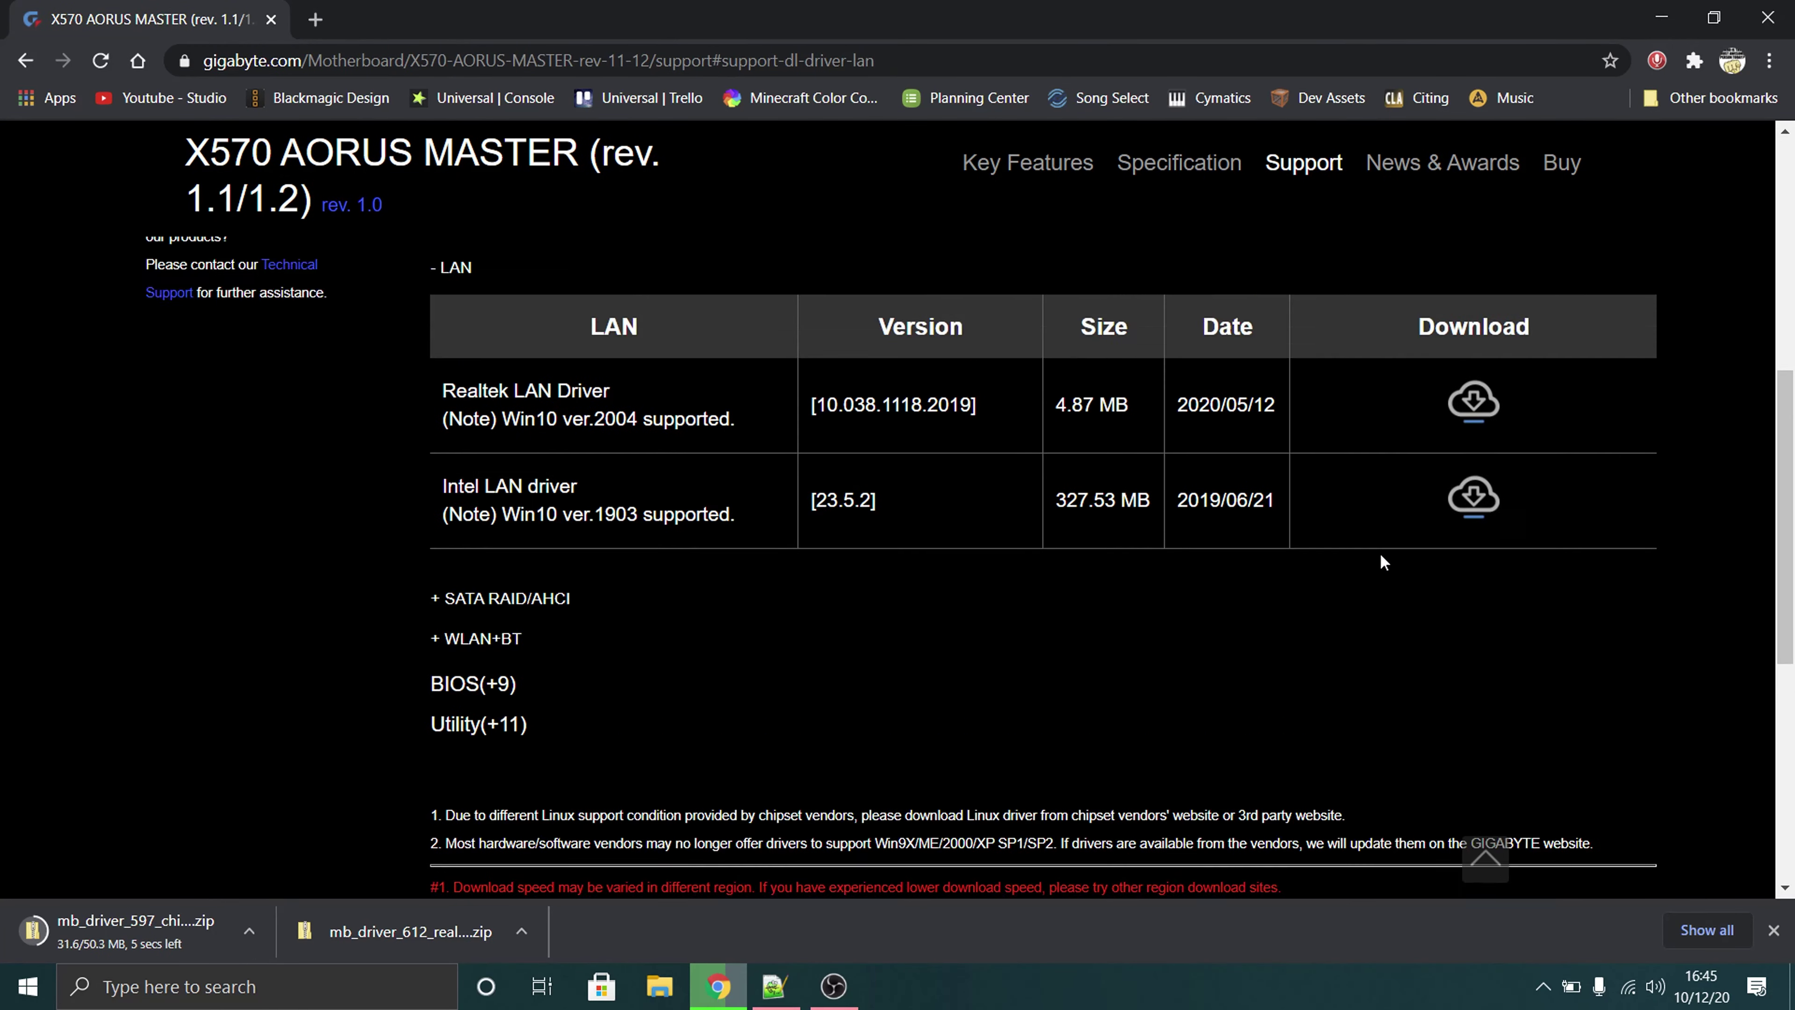
pyautogui.click(1466, 423)
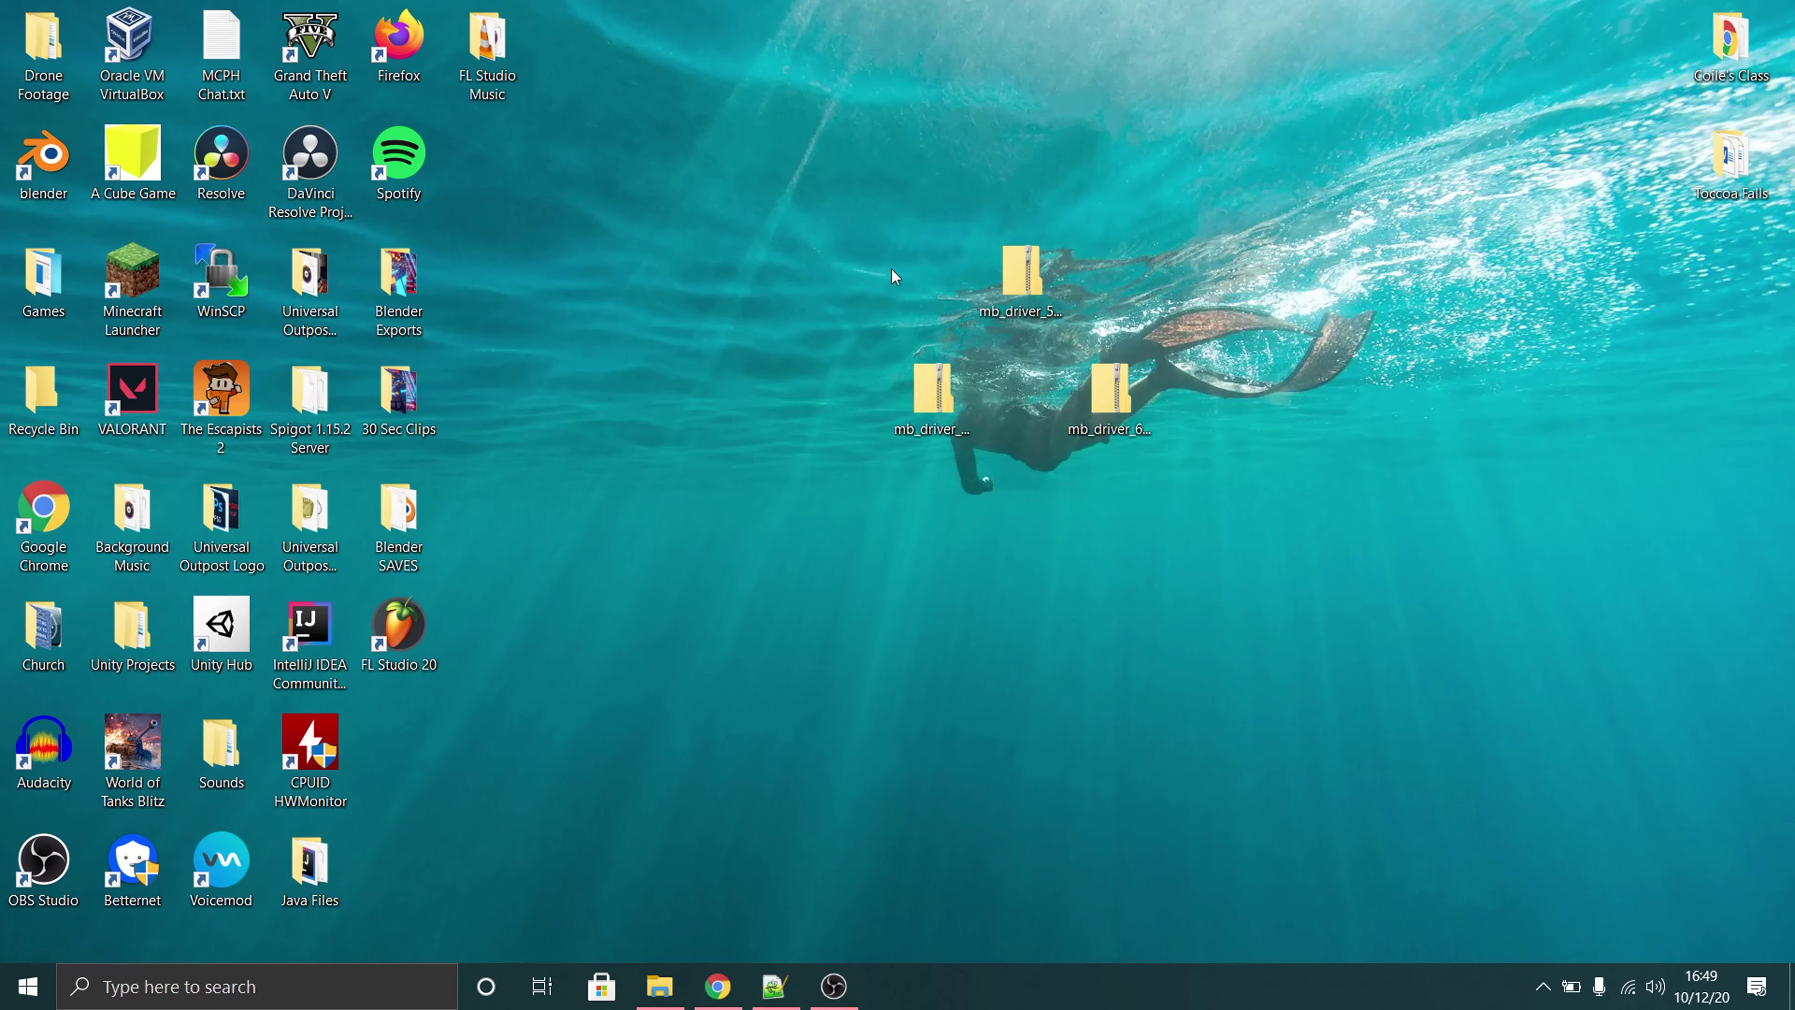
# Extract each of the three mb_driver zip archives on the desktop into its own folder with 7-Zip
pyautogui.click(1017, 279)
pyautogui.rightClick(1018, 283)
pyautogui.moveTo(1368, 428)
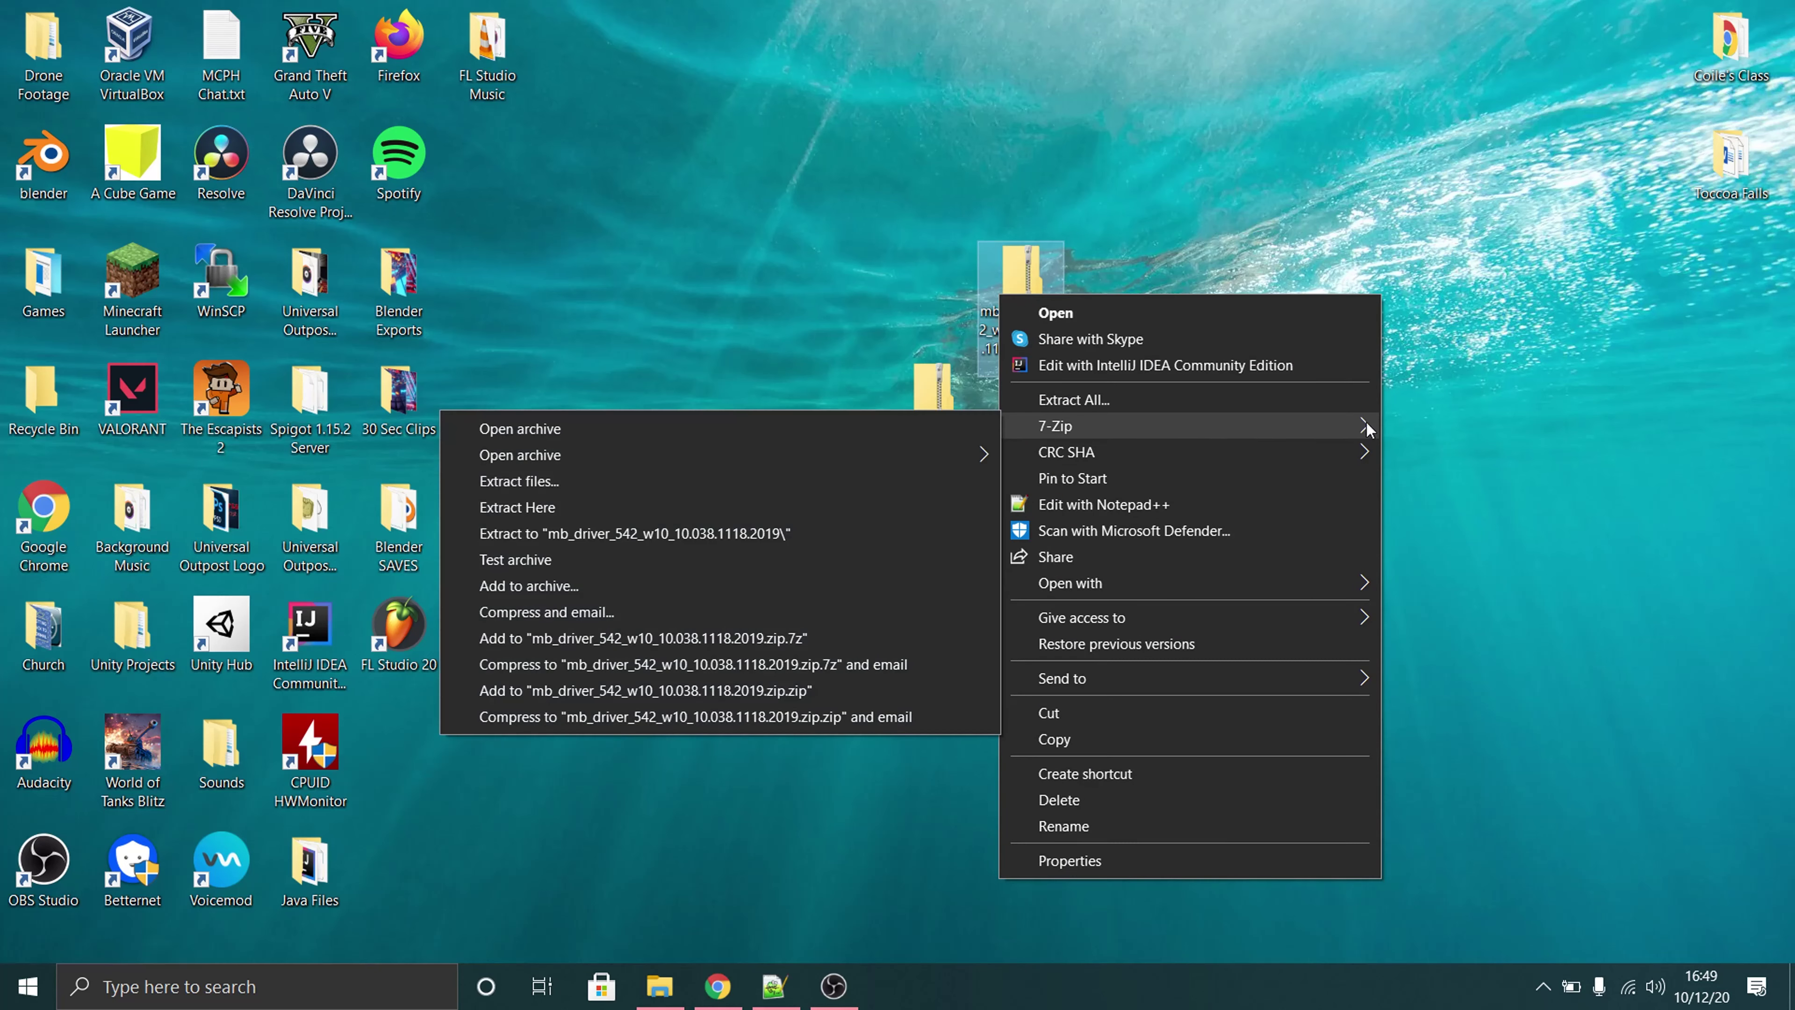
pyautogui.click(726, 533)
pyautogui.rightClick(894, 381)
pyautogui.click(848, 614)
pyautogui.rightClick(1096, 382)
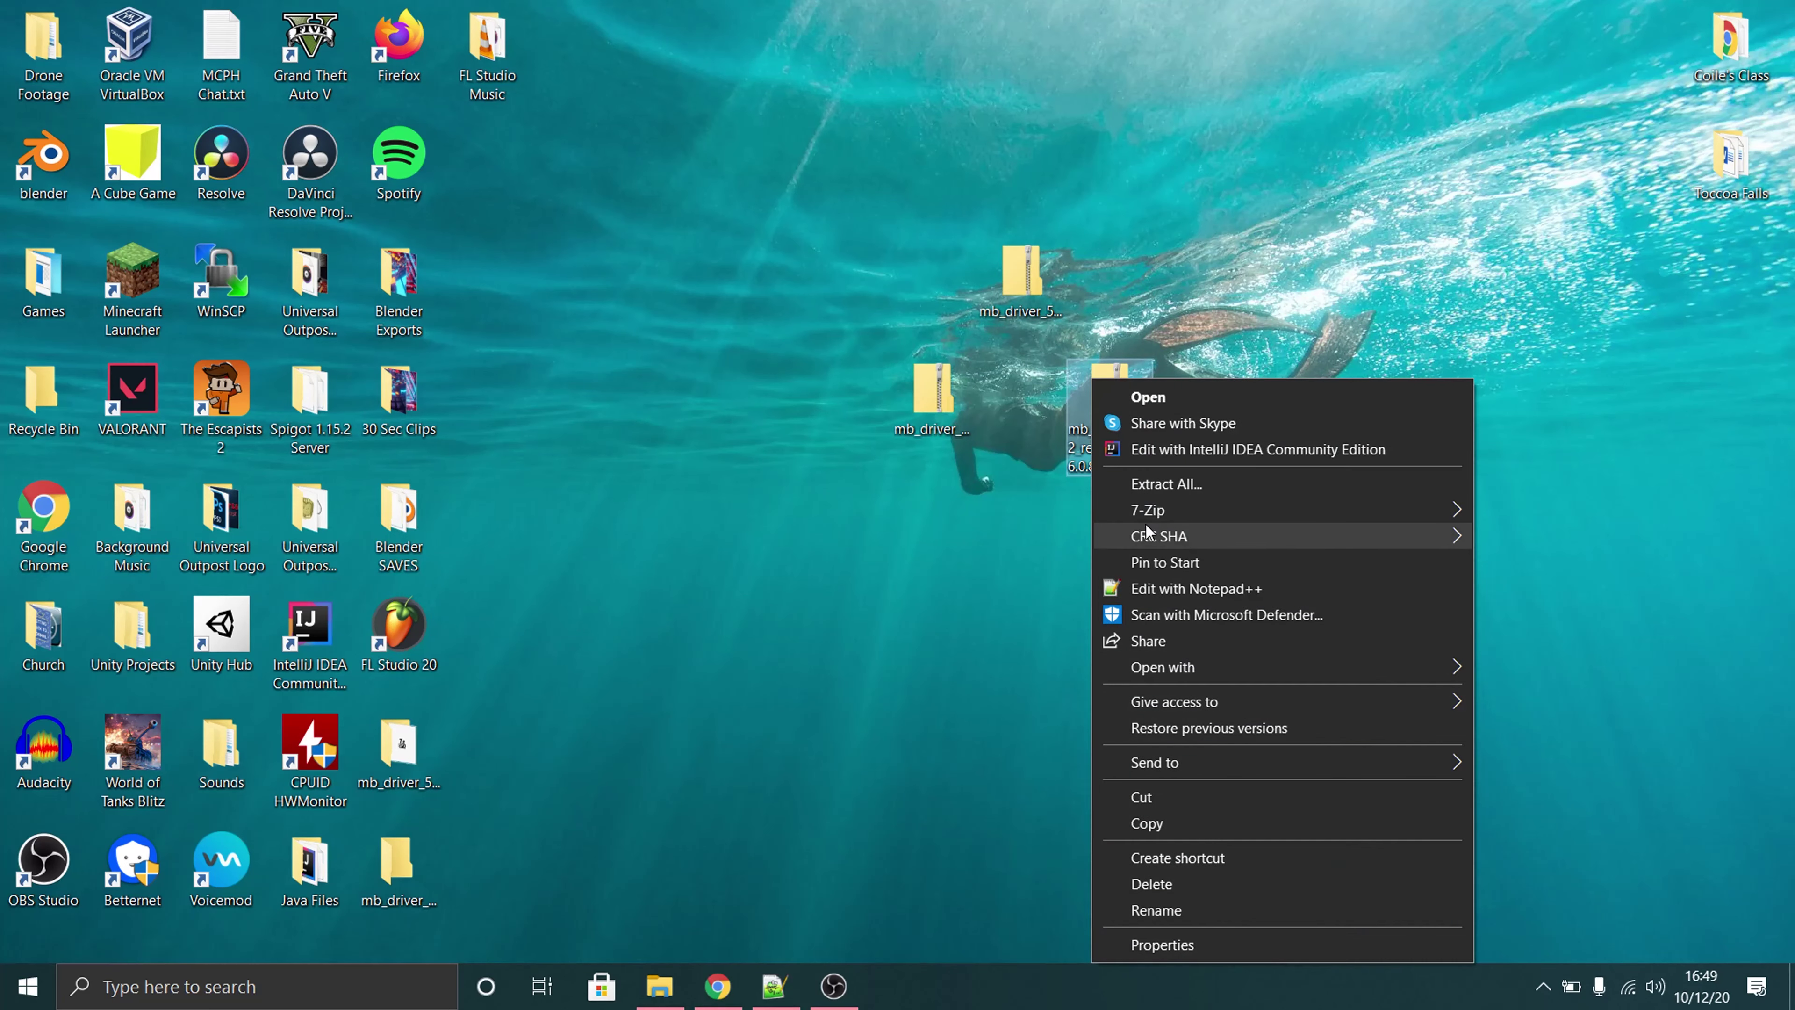
pyautogui.click(850, 615)
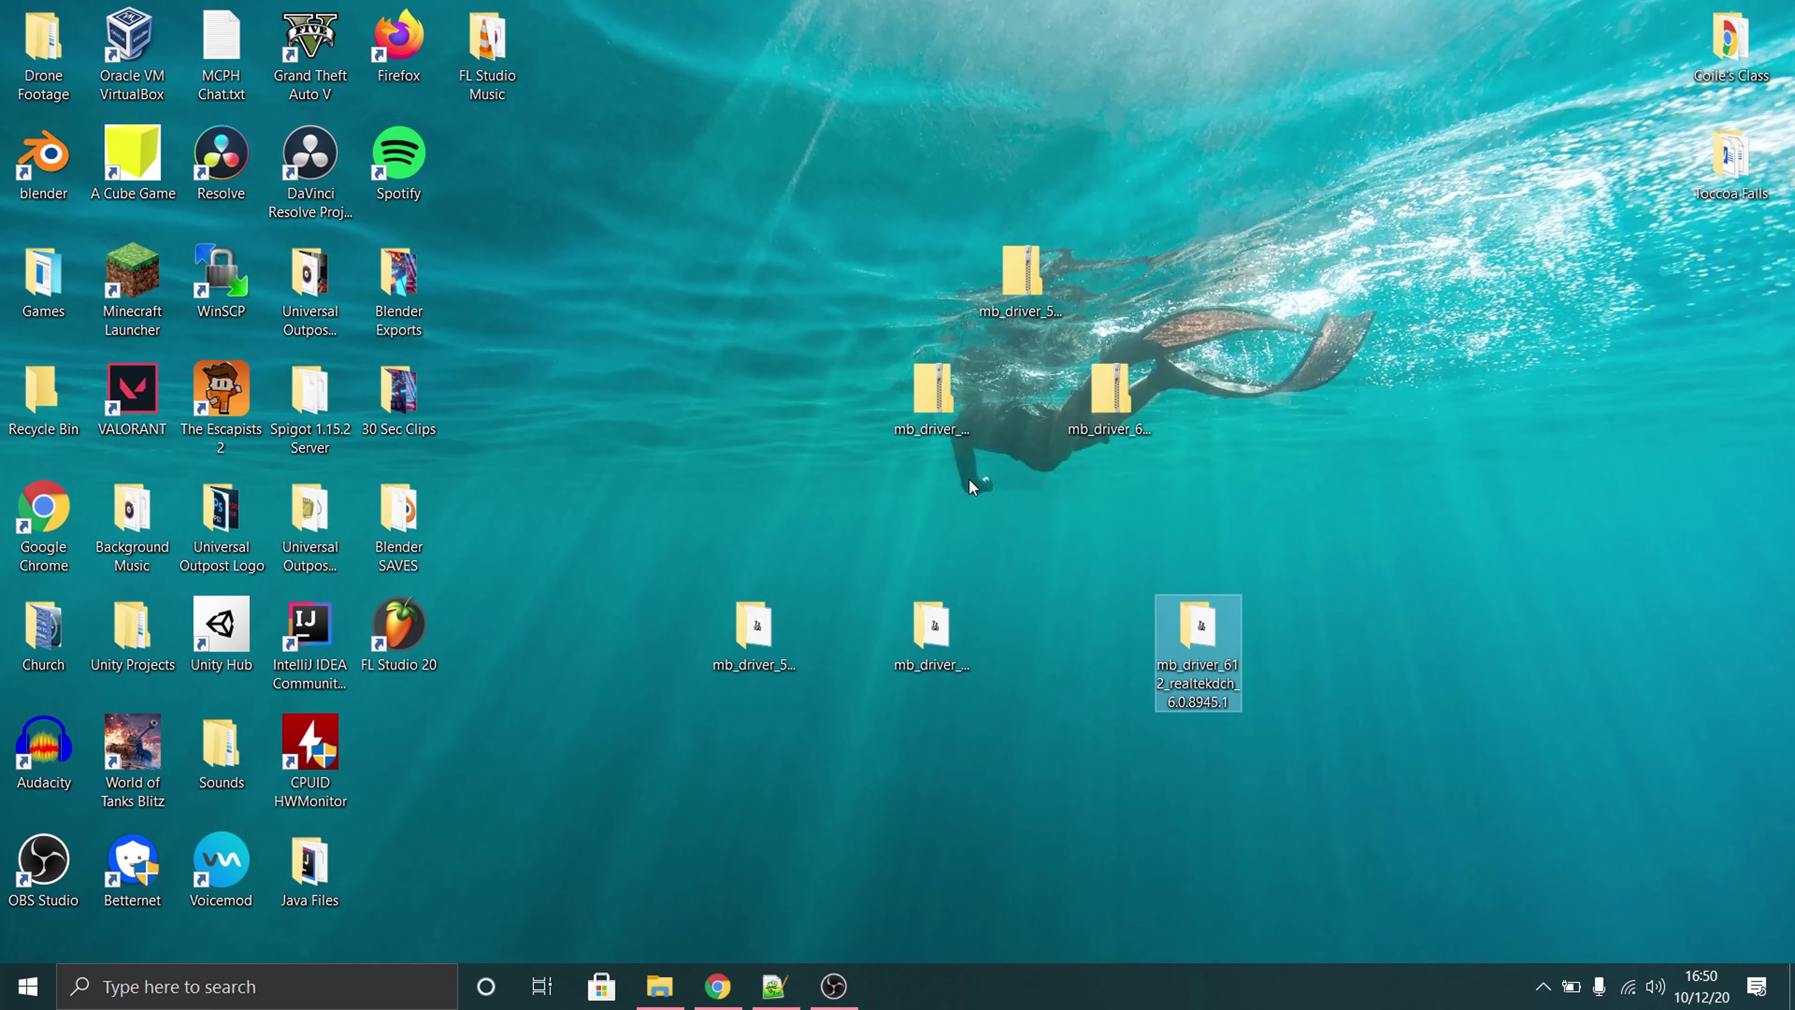
# Run mb_driver_542_w10_10.038.1118.2019.exe from its extracted folder and allow it to make changes to the device
pyautogui.doubleClick(758, 668)
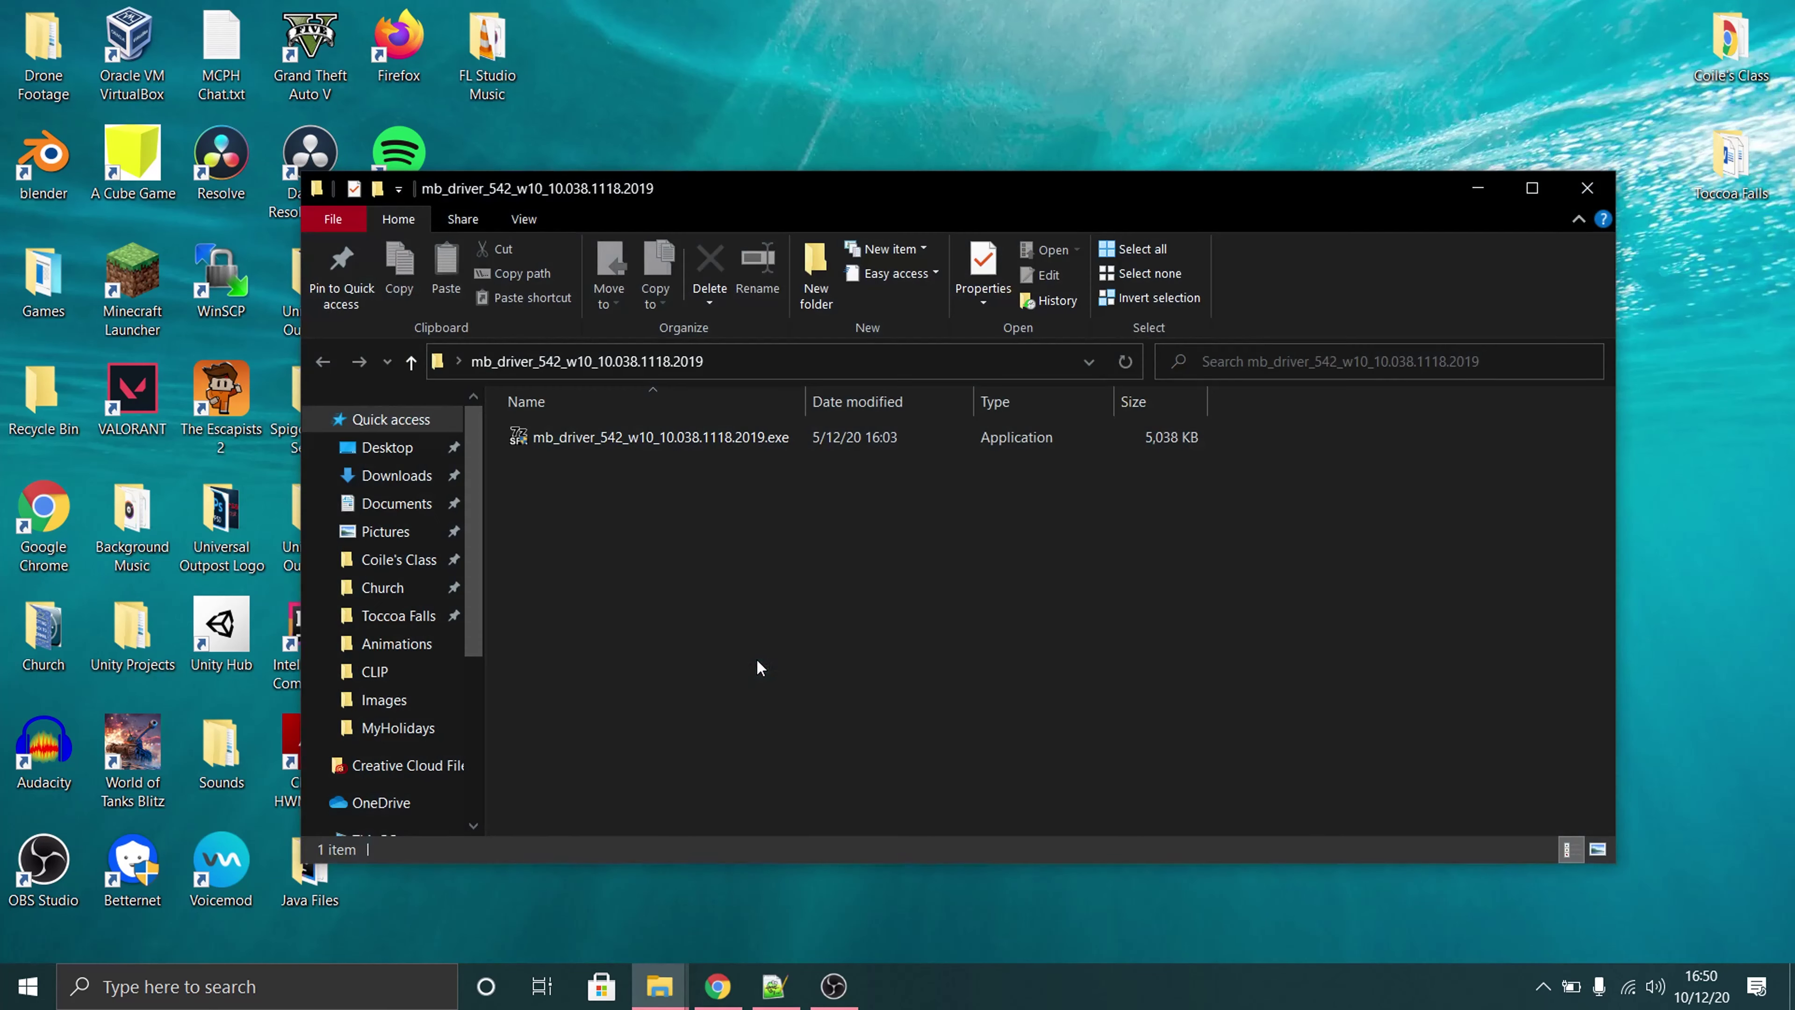
pyautogui.doubleClick(803, 440)
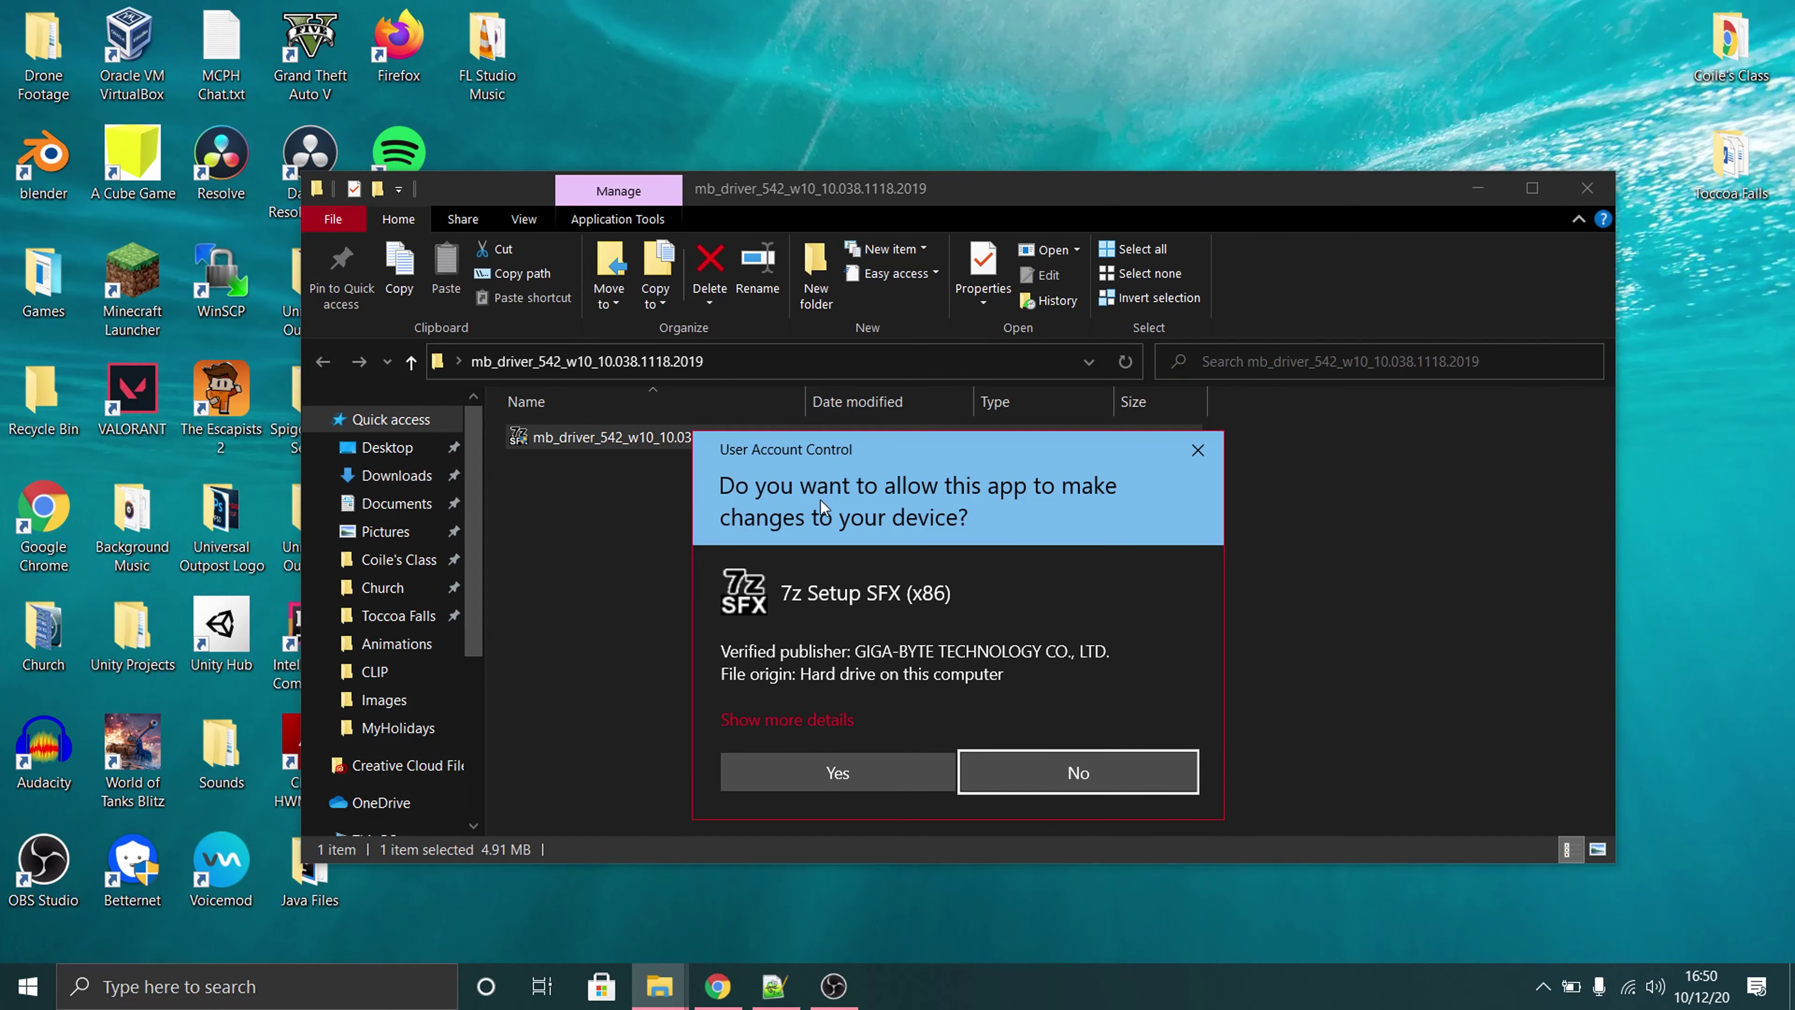
pyautogui.click(839, 773)
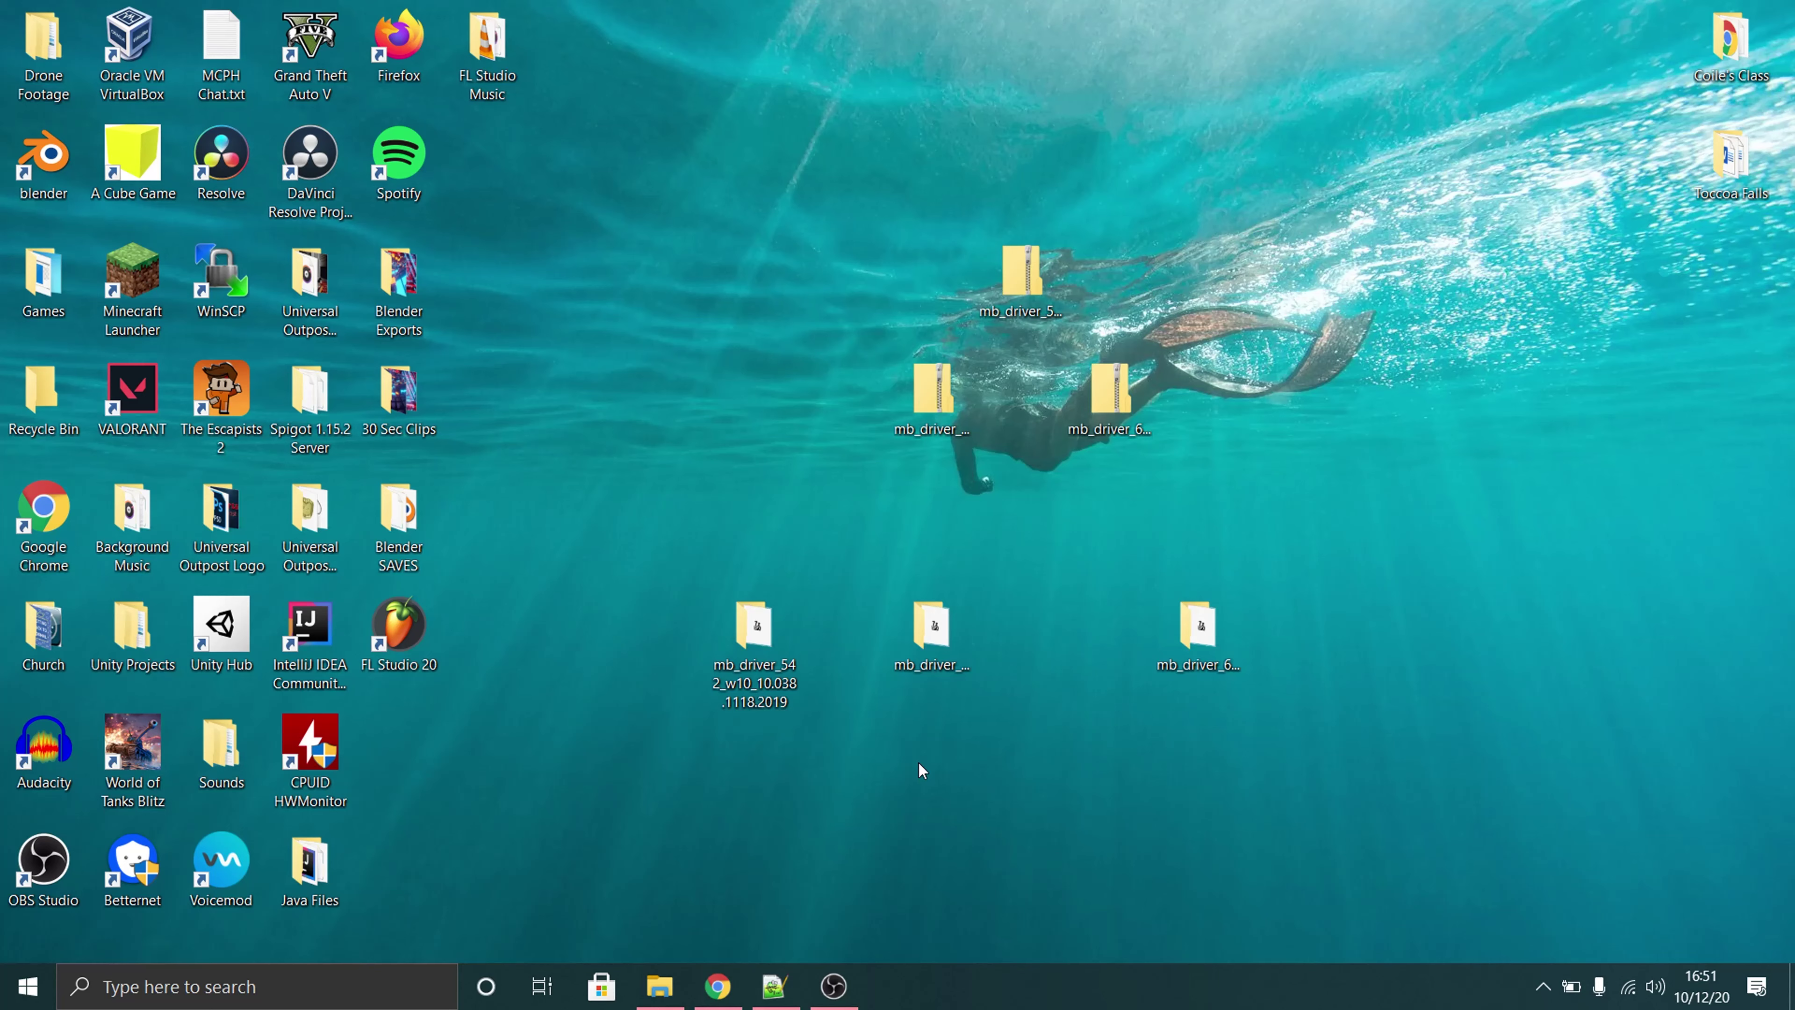
# Switch to Google Chrome and open the nvidia.com website
pyautogui.click(718, 985)
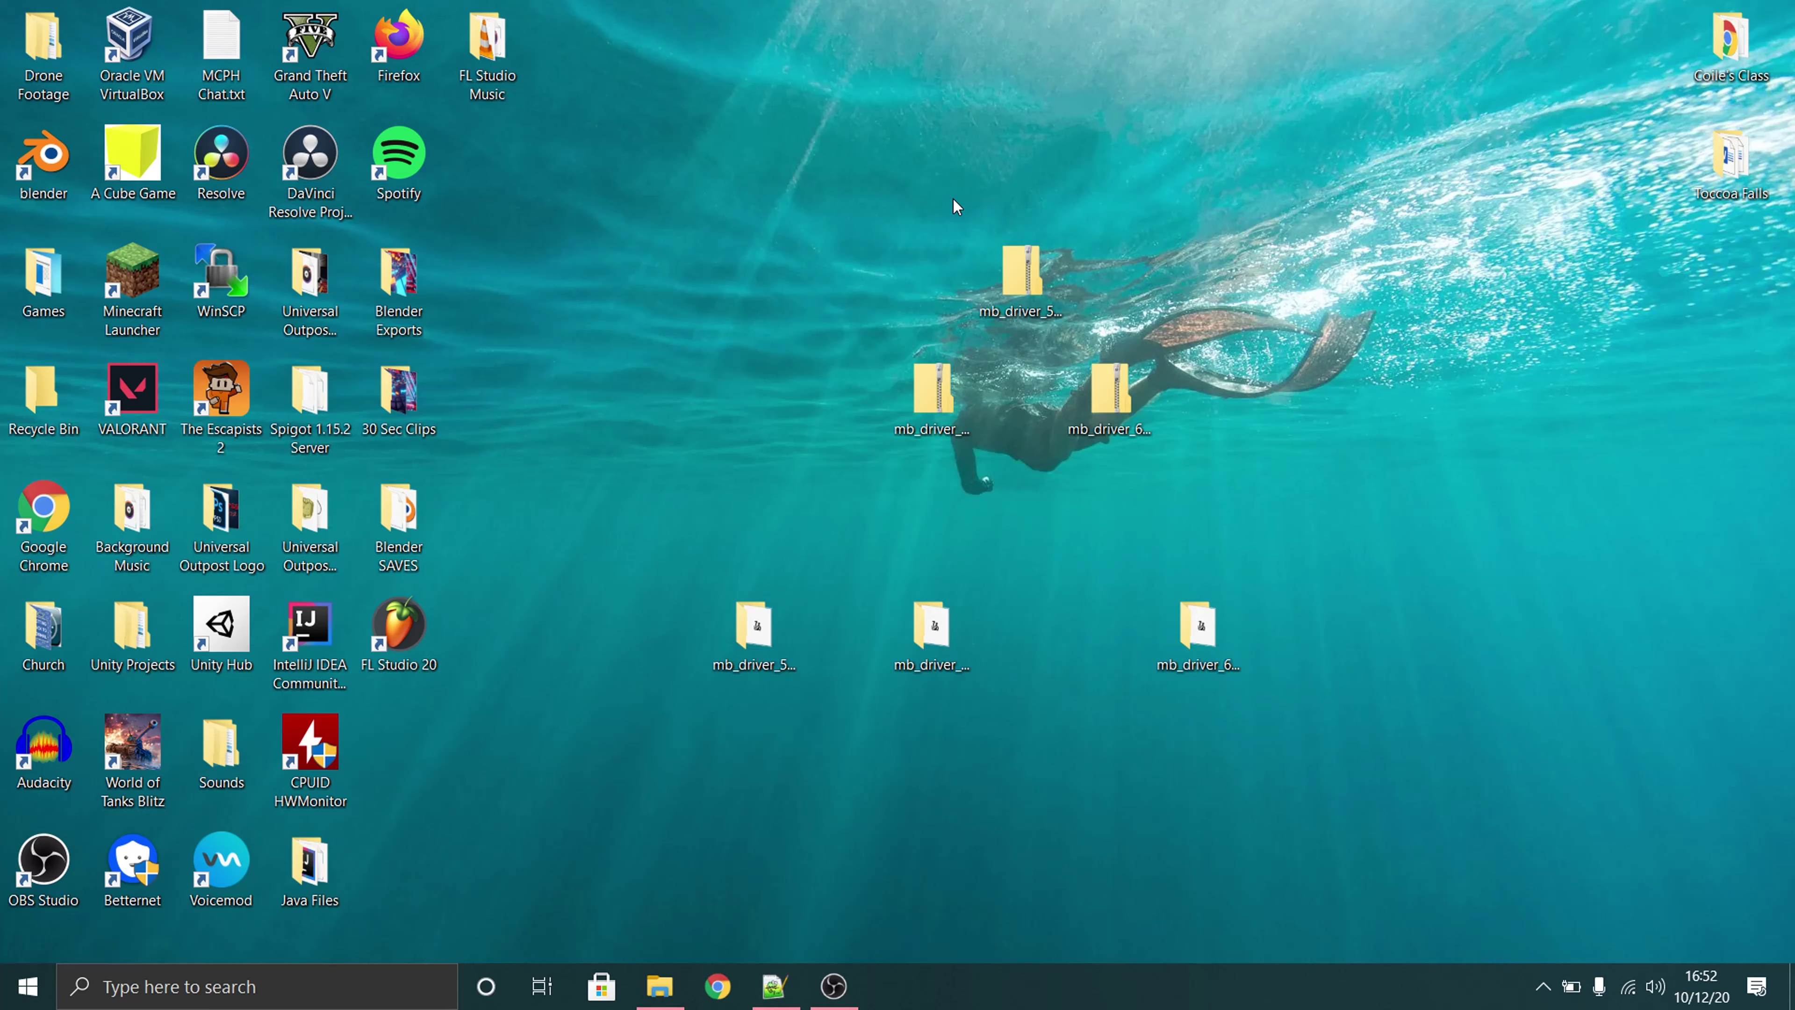
pyautogui.hotkey('alt', 'Tab')
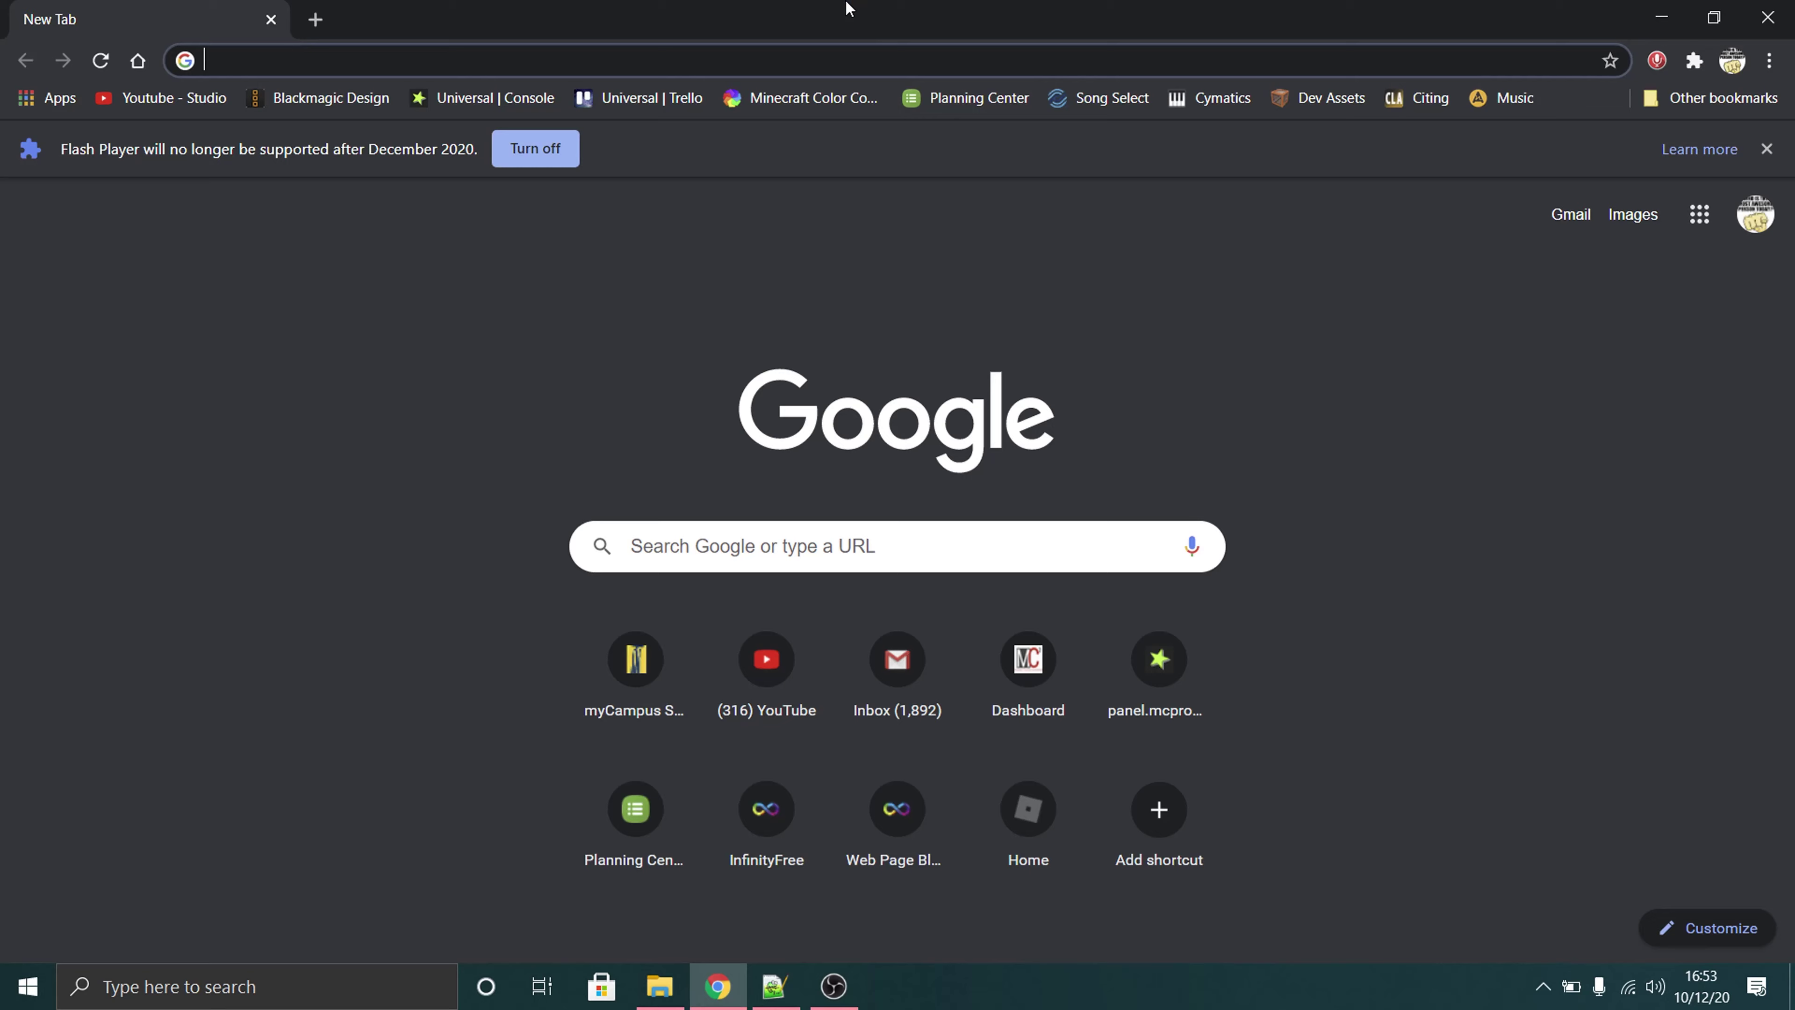
pyautogui.write('nvidia.com')
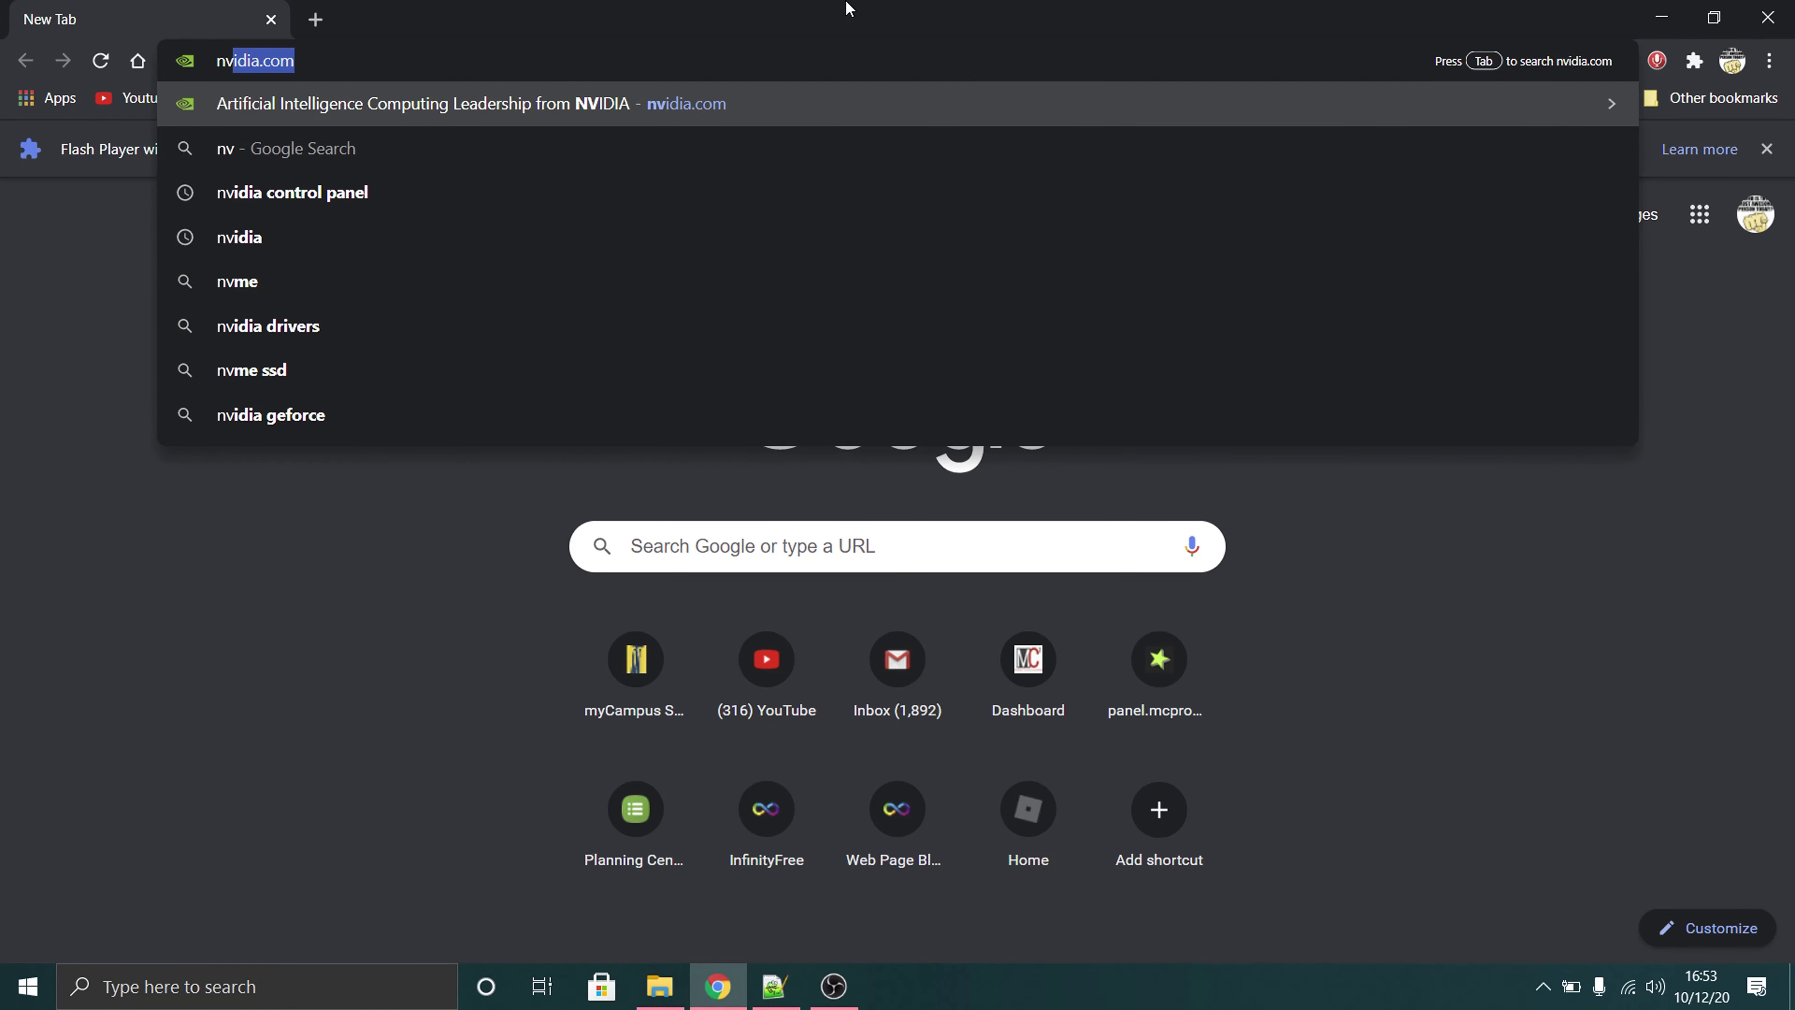
pyautogui.press('Return')
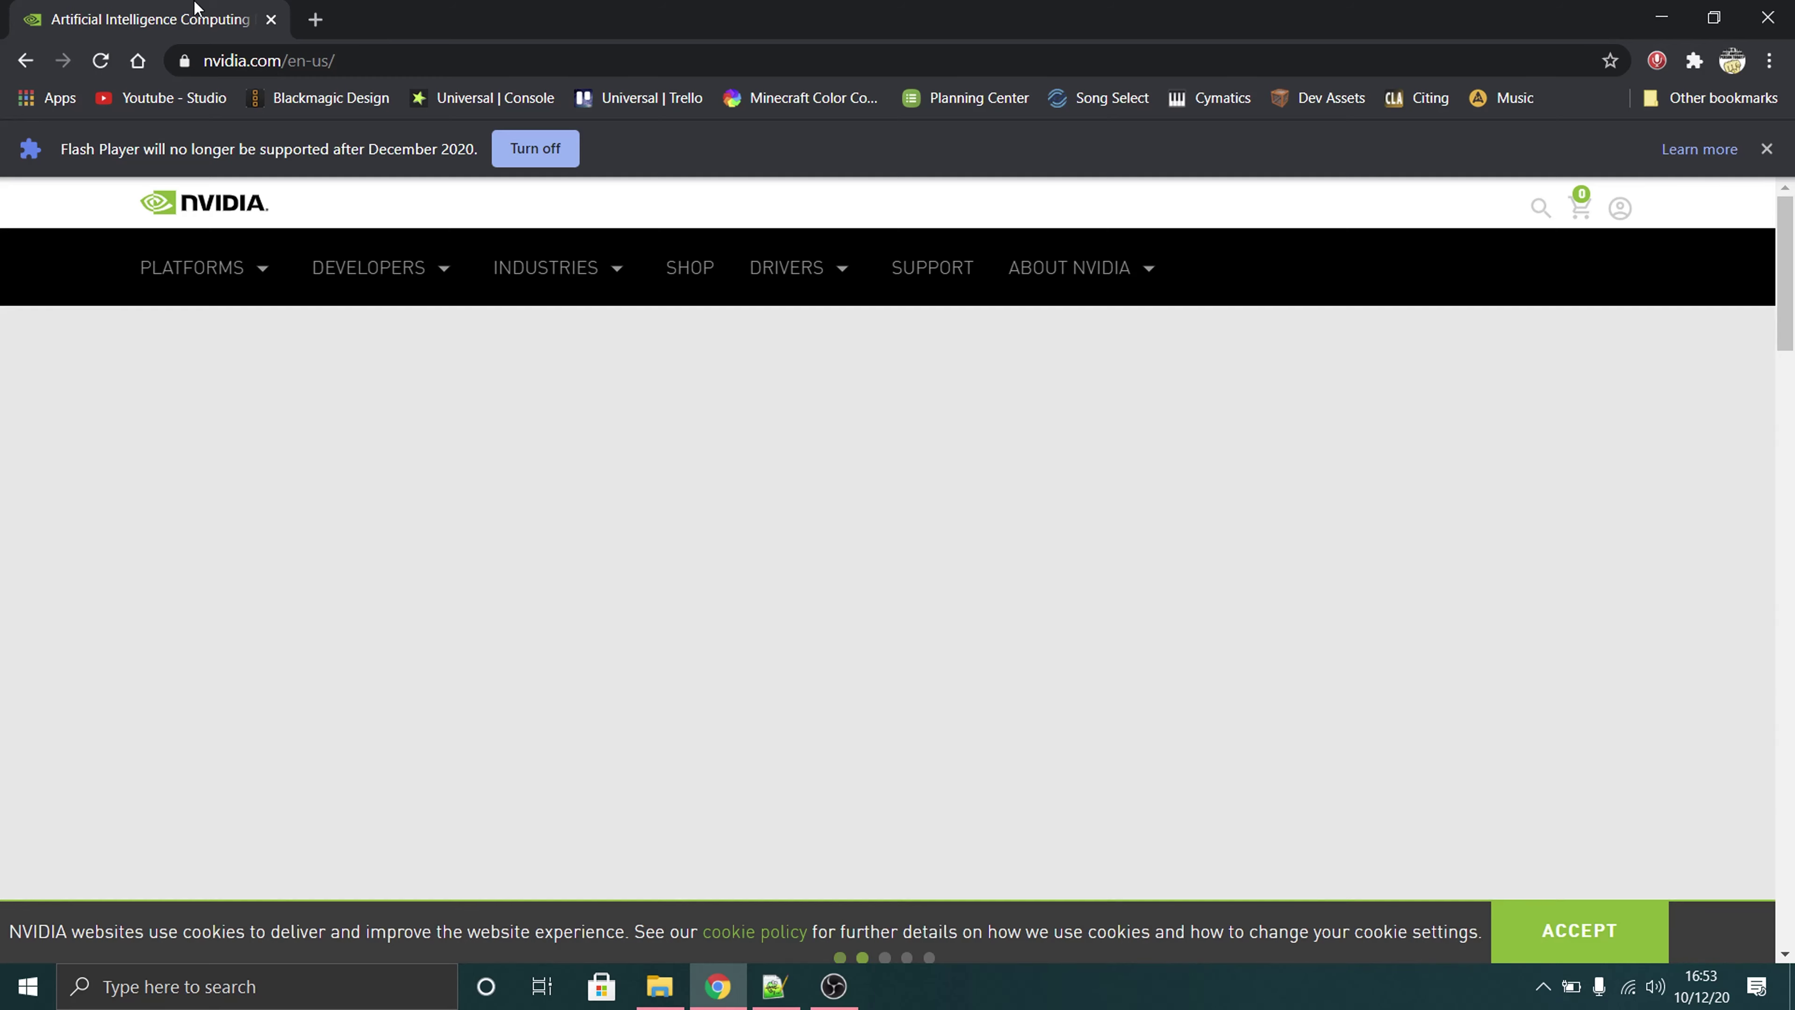
# Open the amd.com website in a new browser tab
pyautogui.hotkey('ctrl', 't')
pyautogui.write('ams')
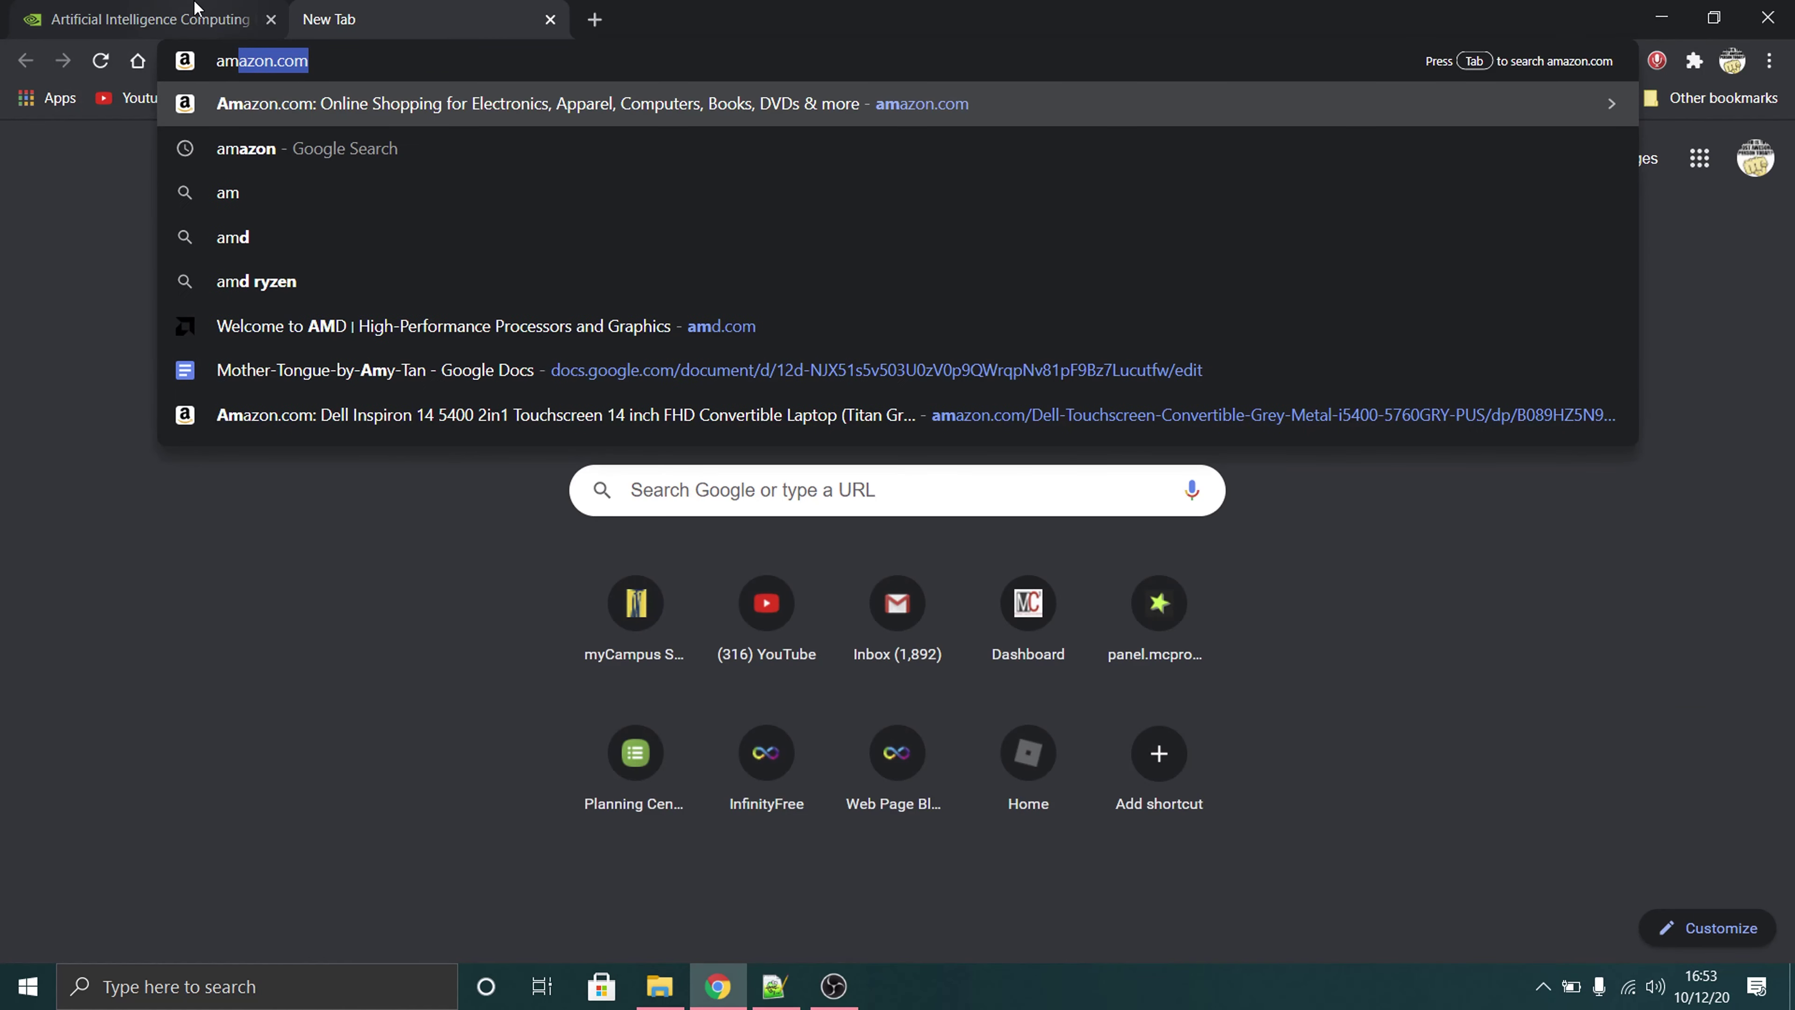
pyautogui.write('d')
pyautogui.press('Return')
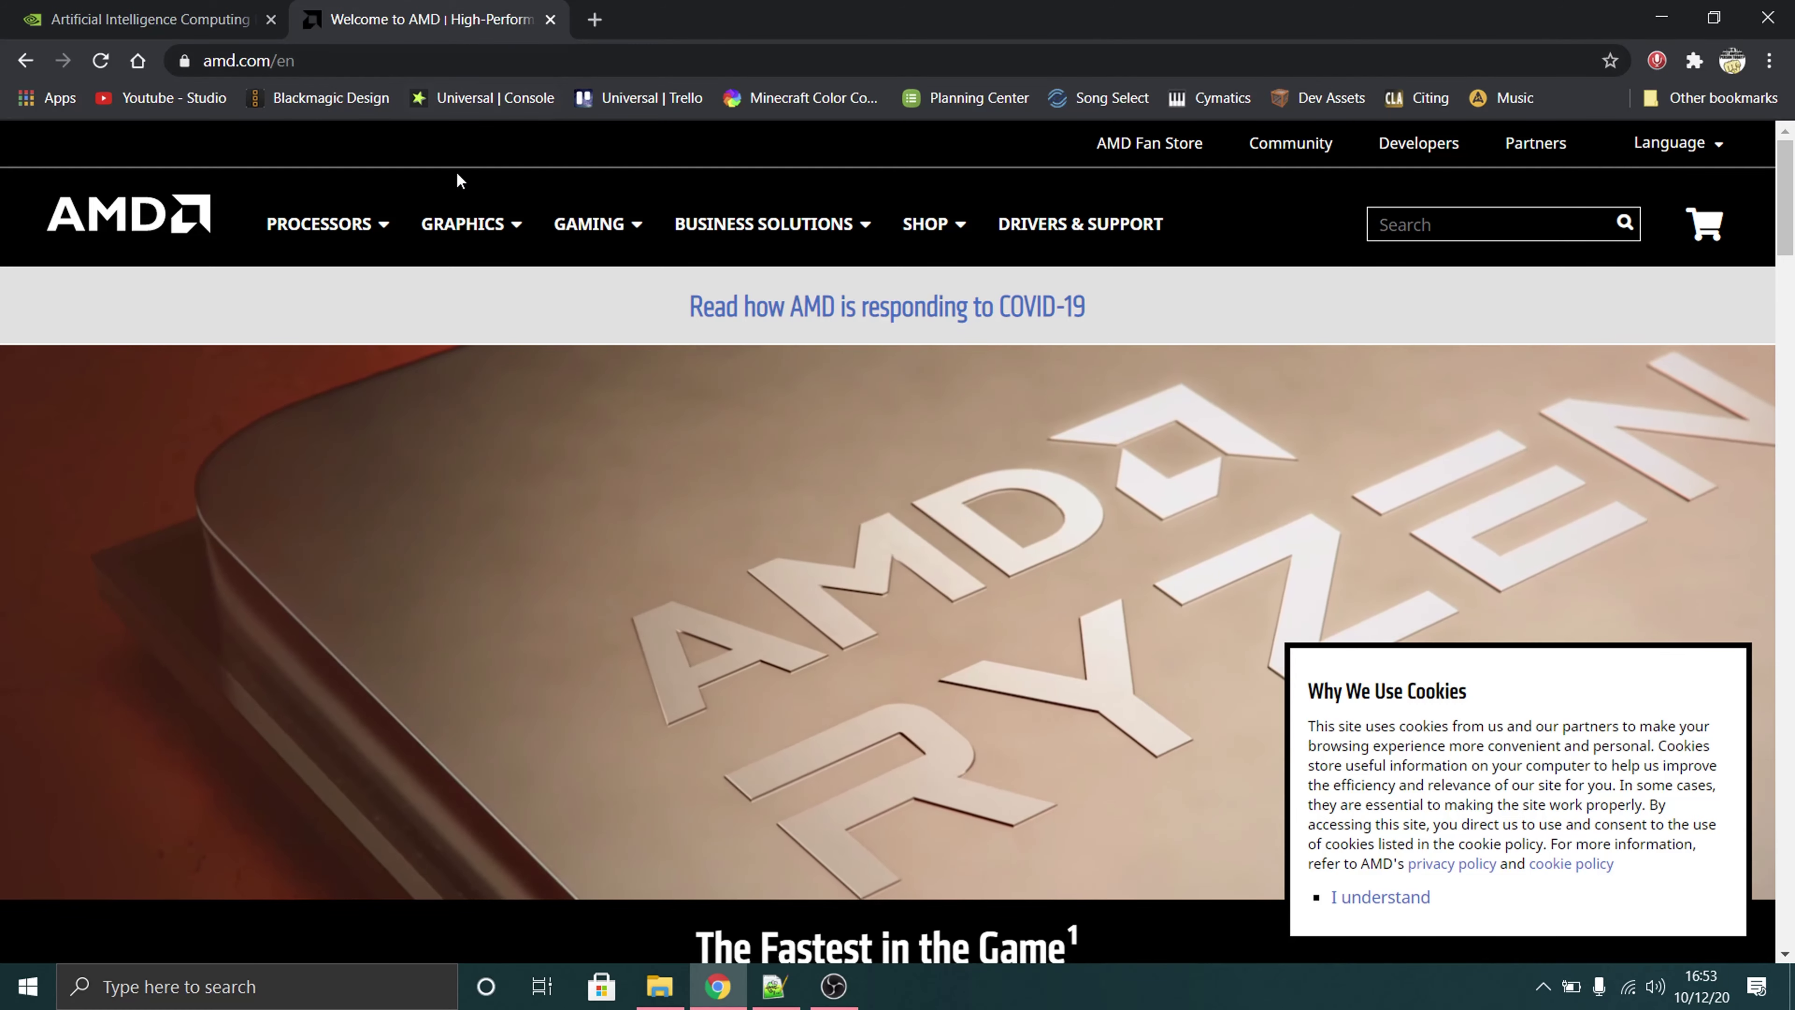
pyautogui.click(485, 239)
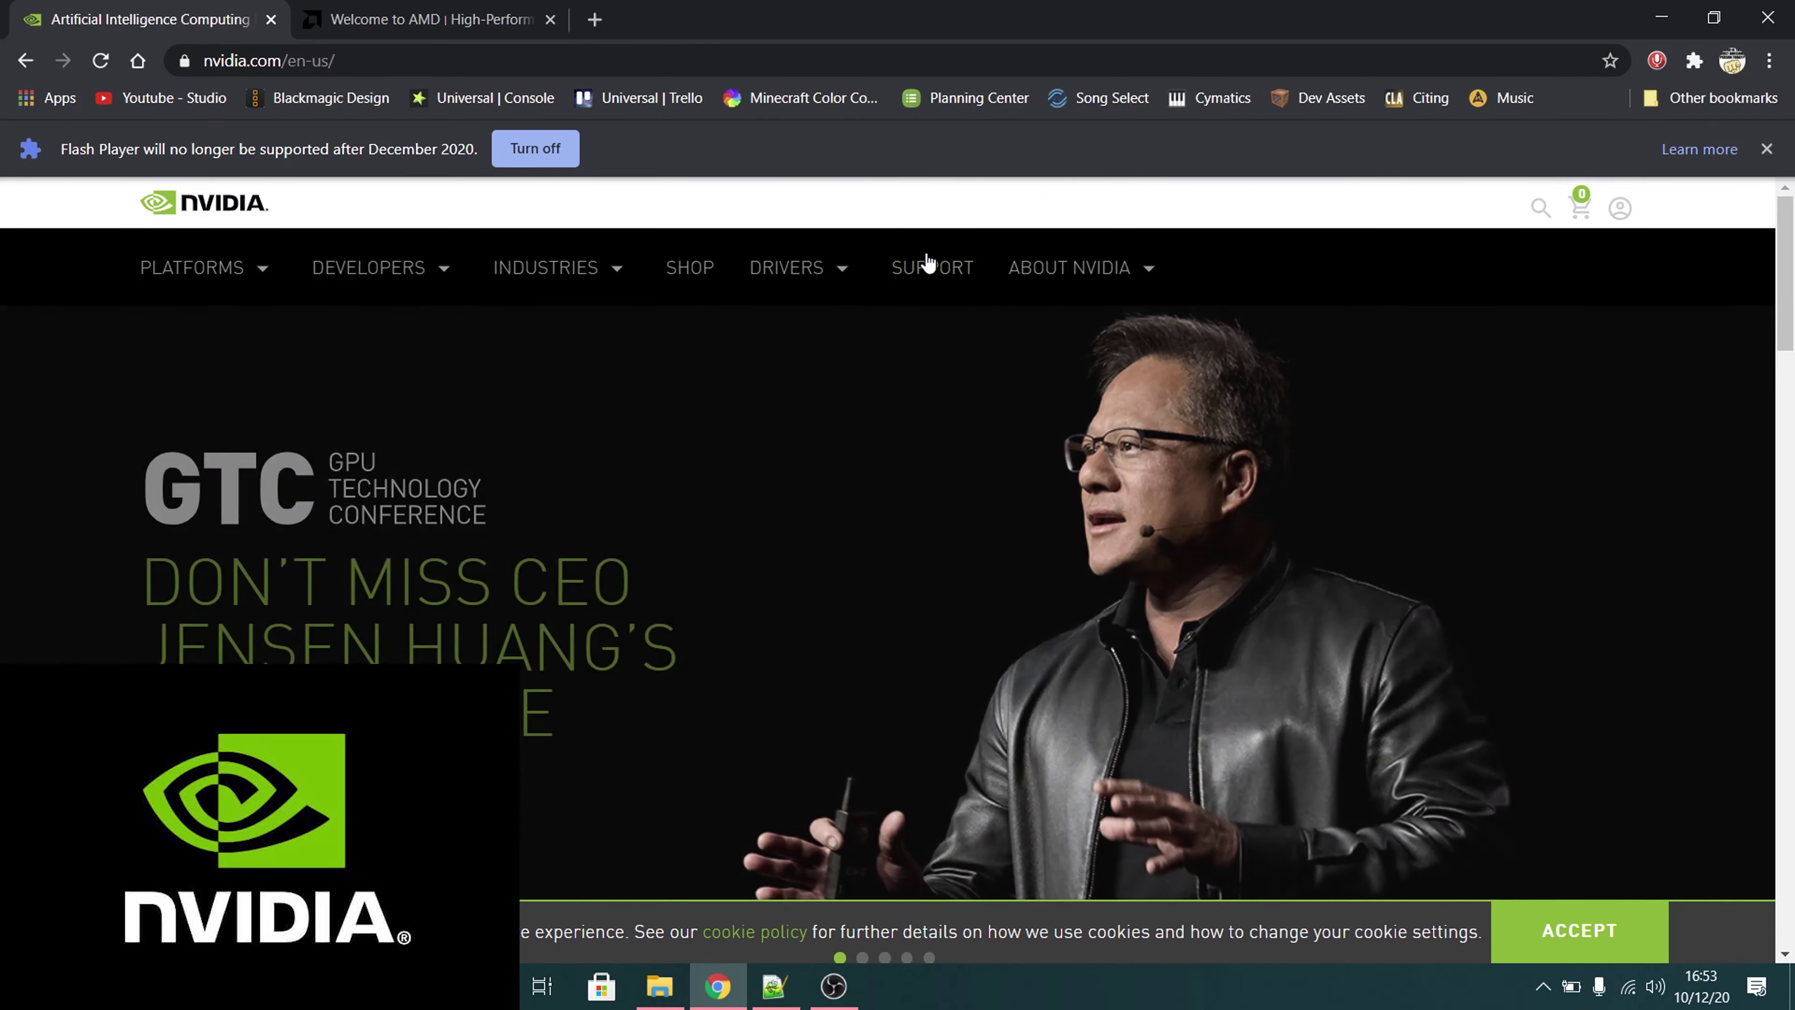
# On NVIDIA's GeForce drivers page, run a manual driver search for the GeForce 16 Series, product GeForce GTX 1650
pyautogui.moveTo(786, 269)
pyautogui.click(838, 334)
pyautogui.scroll(-5, 877, 352)
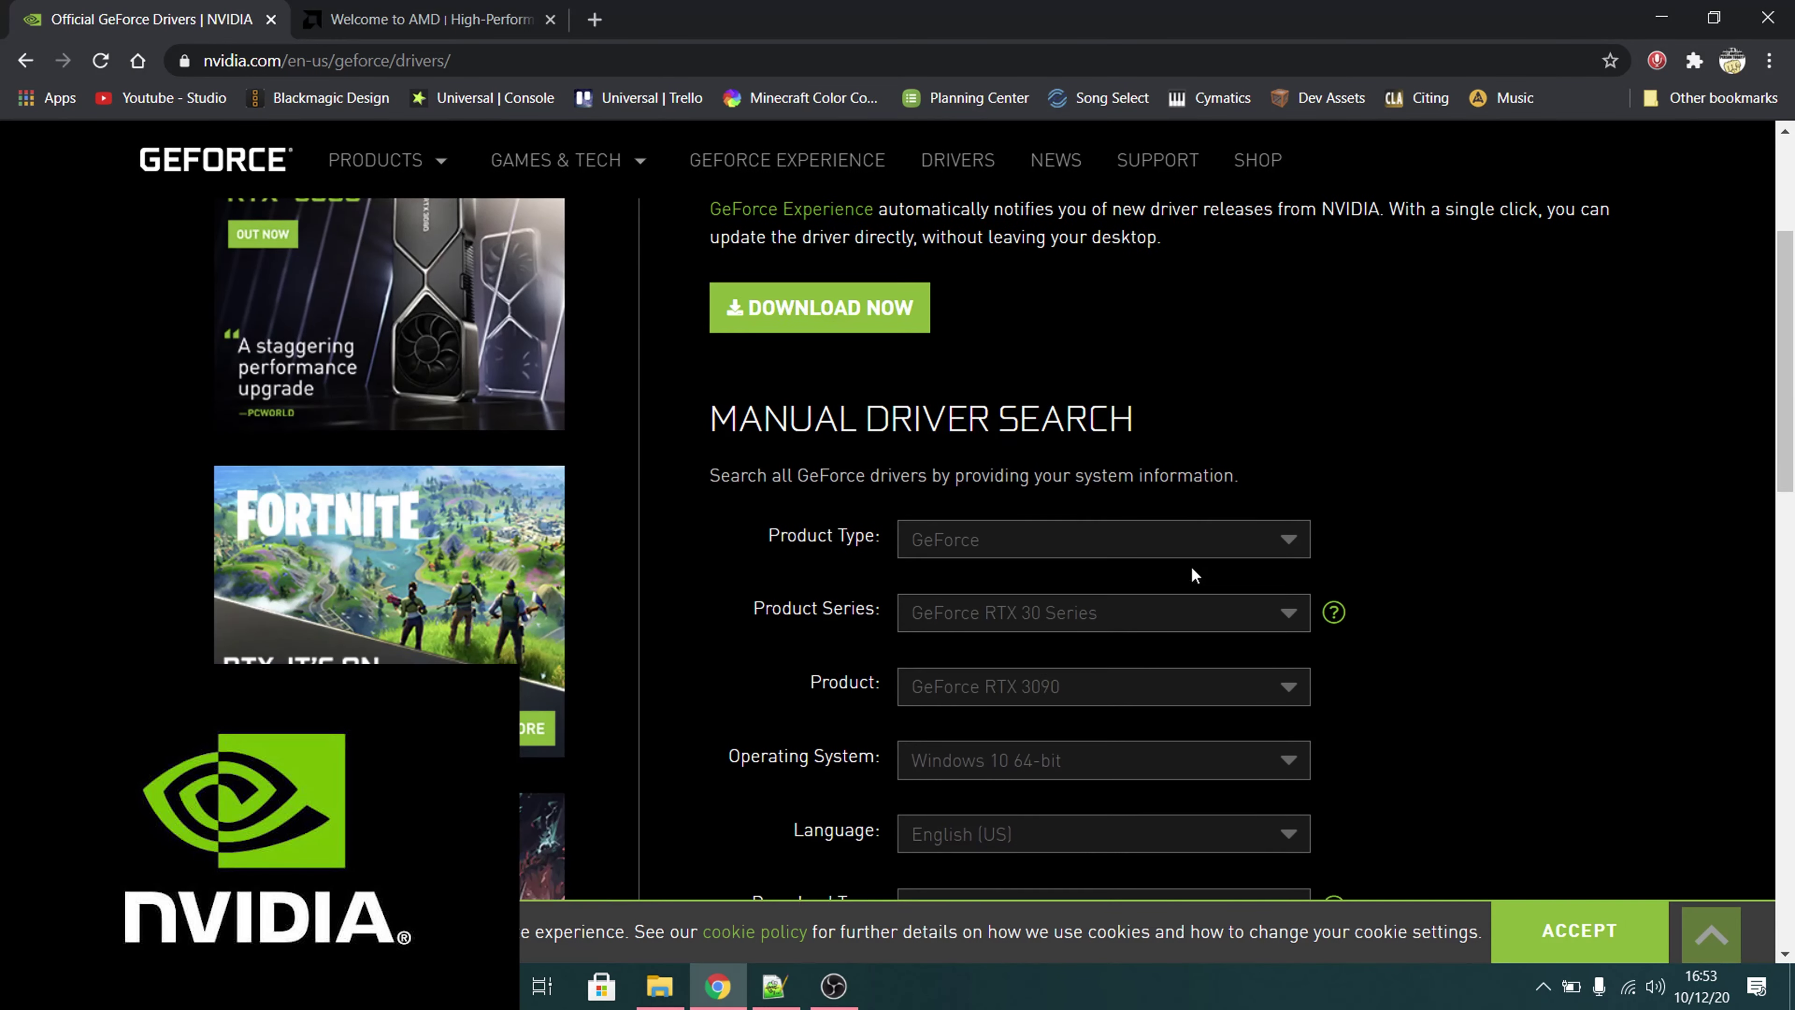
pyautogui.click(1067, 440)
pyautogui.click(1075, 762)
pyautogui.click(1083, 522)
pyautogui.click(1143, 691)
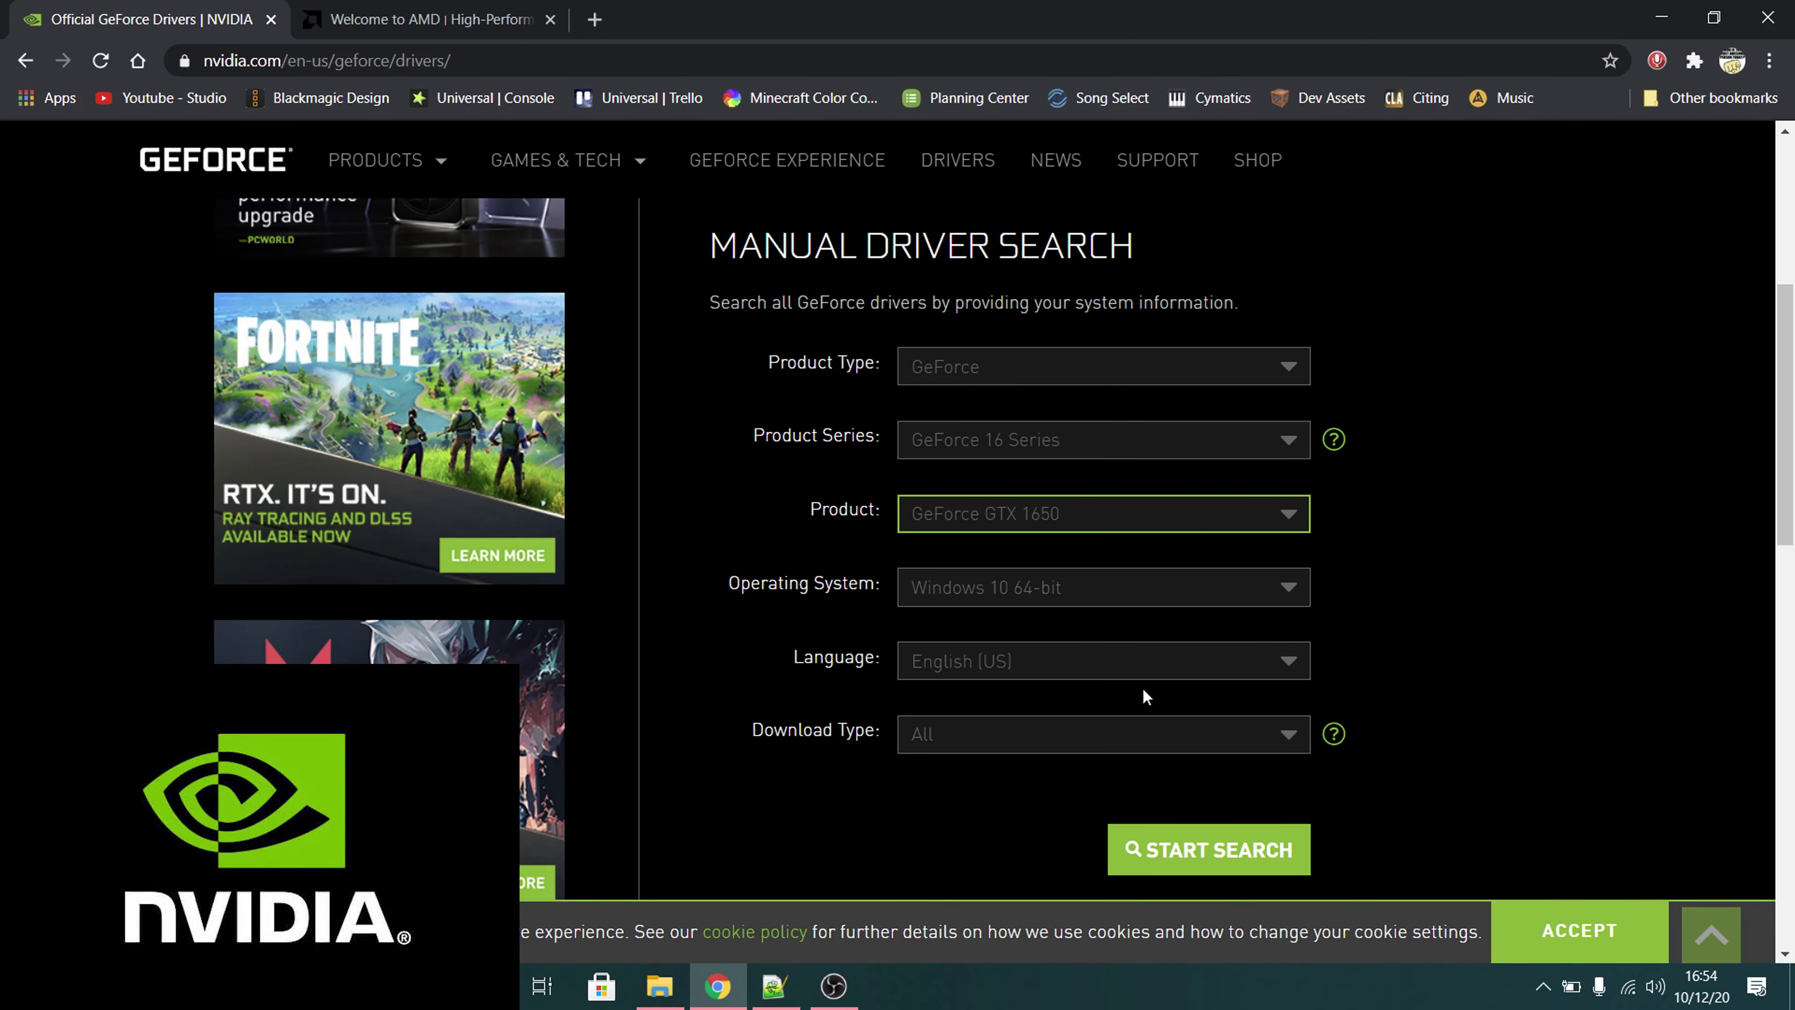
pyautogui.scroll(-1, 1185, 792)
pyautogui.click(1230, 767)
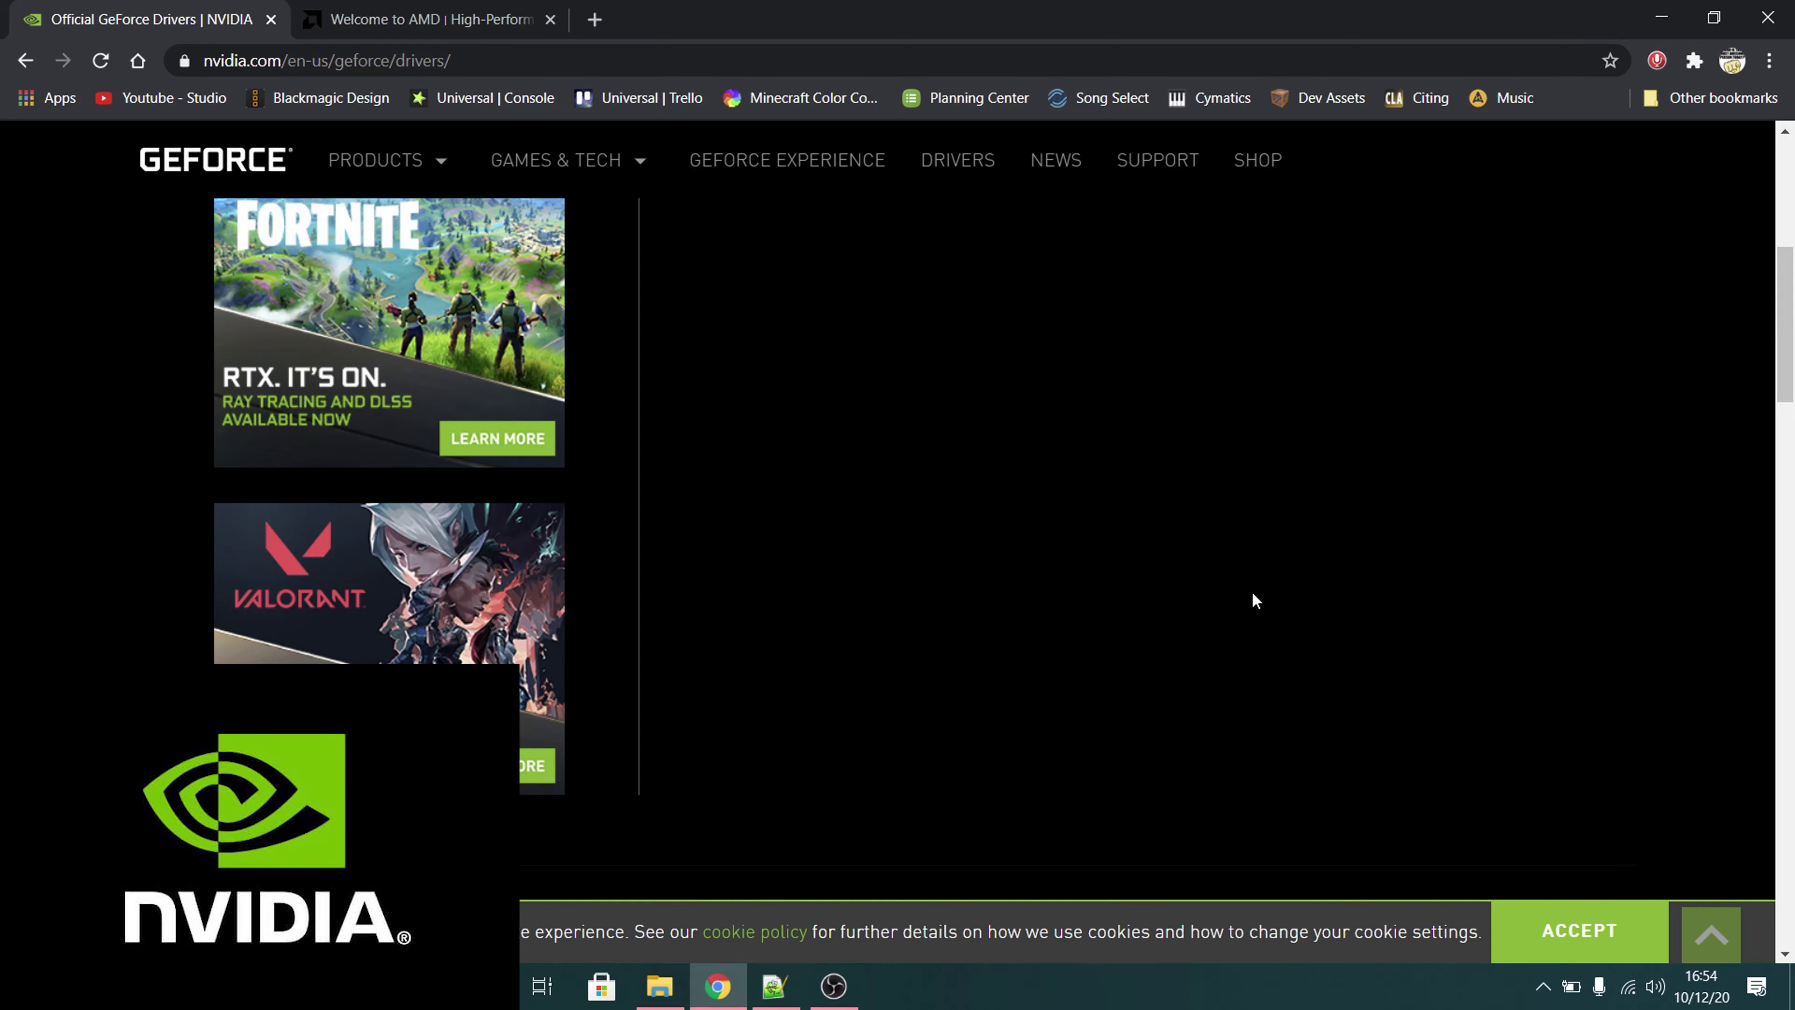
pyautogui.scroll(-3, 1529, 670)
# On AMD's Drivers & Support page, choose the AMD Radeon 5700 Series and open the drivers for the Radeon RX 5700 XT
pyautogui.click(431, 19)
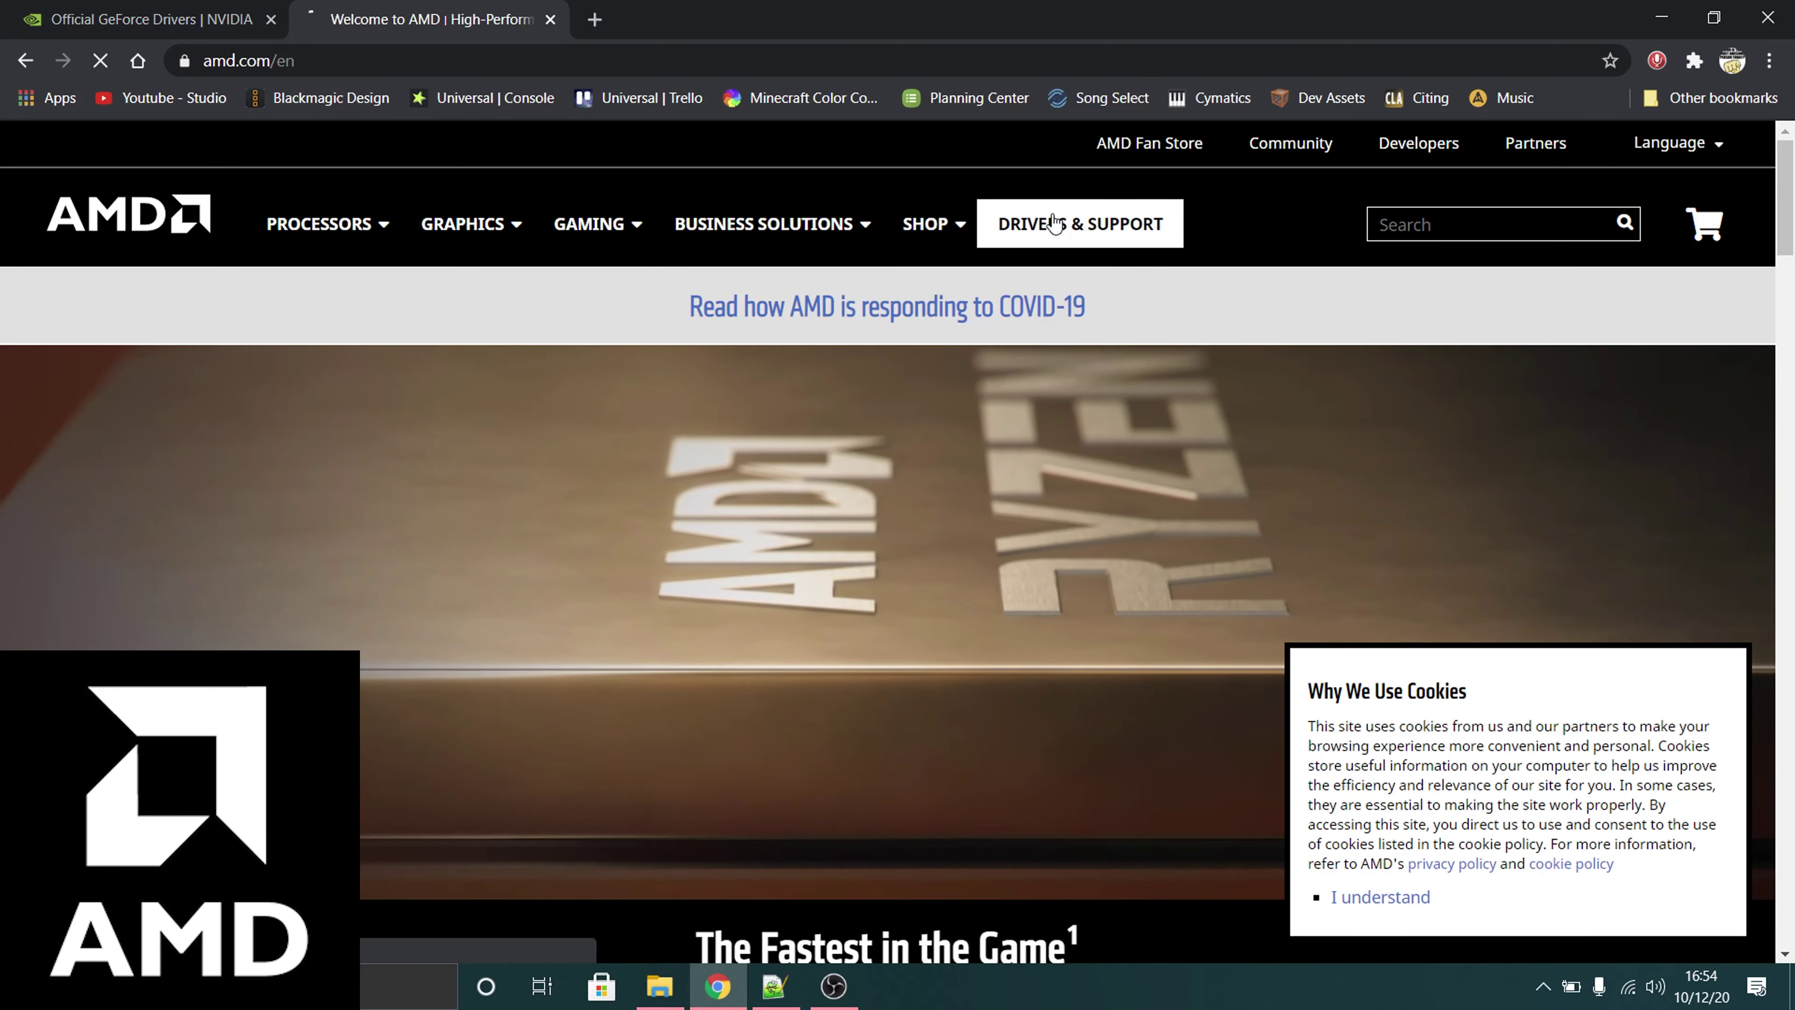
pyautogui.click(1054, 223)
pyautogui.scroll(-5, 262, 649)
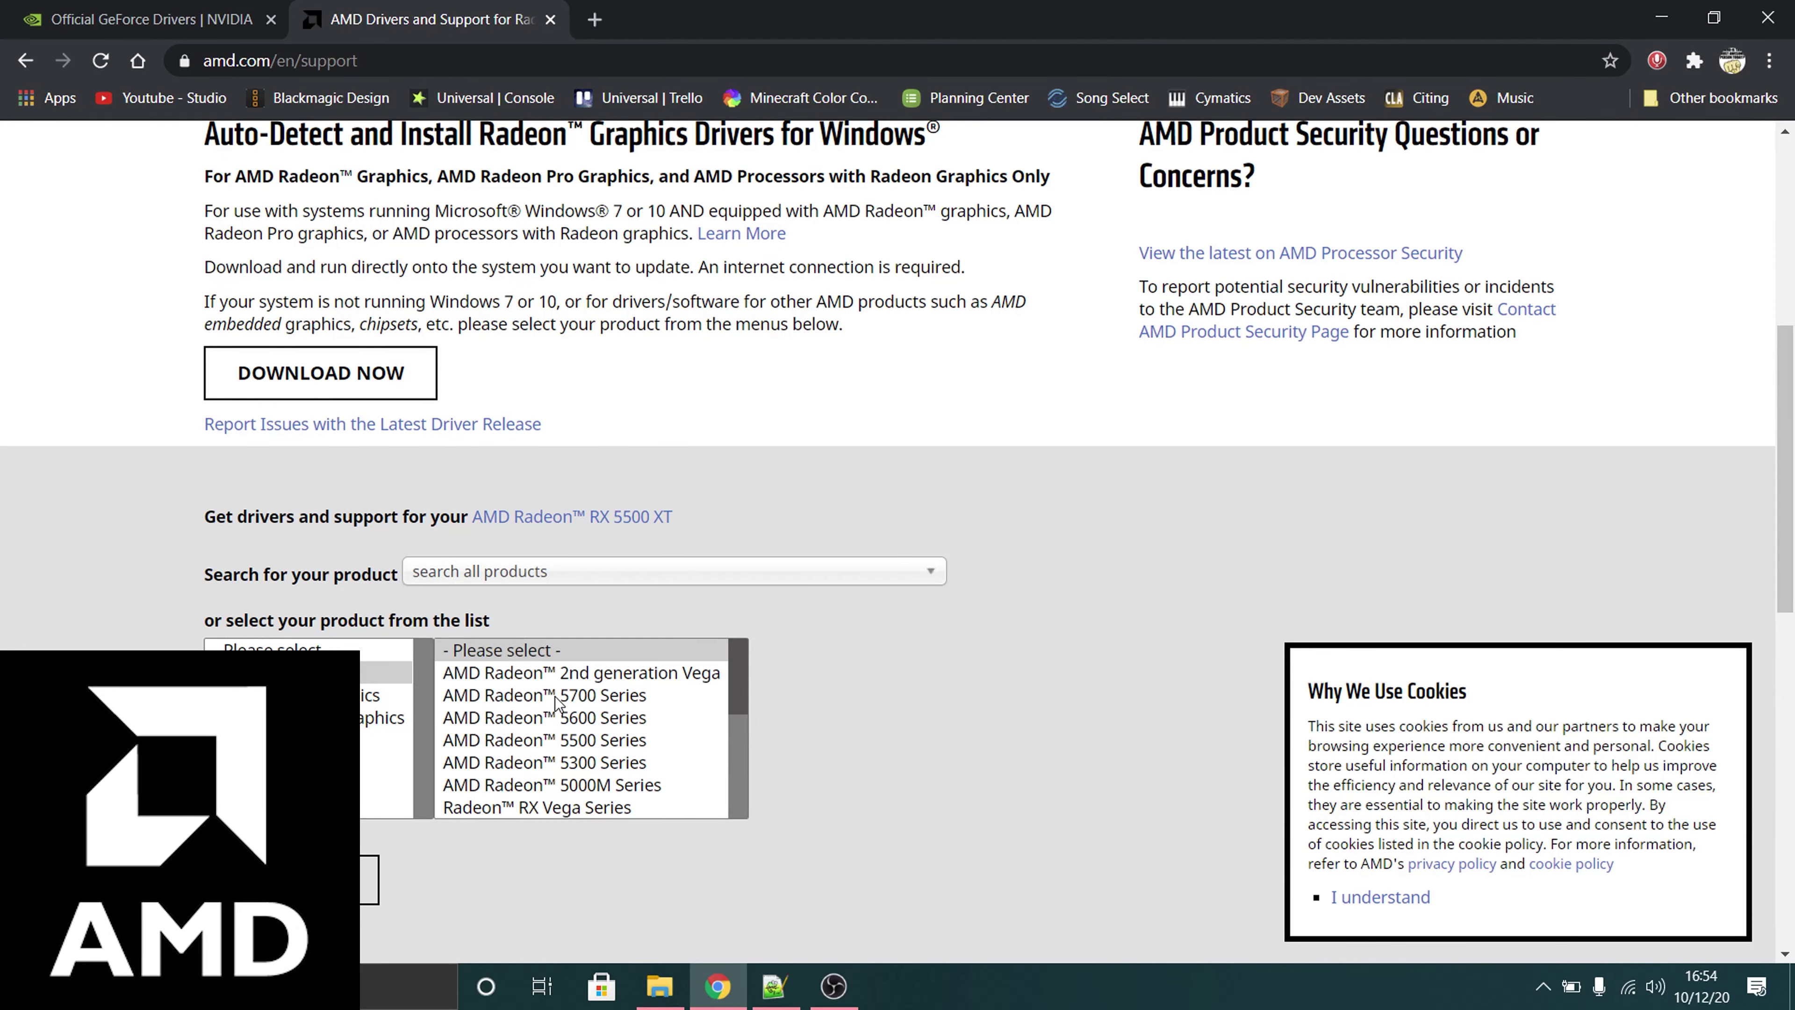
pyautogui.click(554, 695)
pyautogui.click(829, 672)
pyautogui.click(1380, 897)
pyautogui.click(1143, 696)
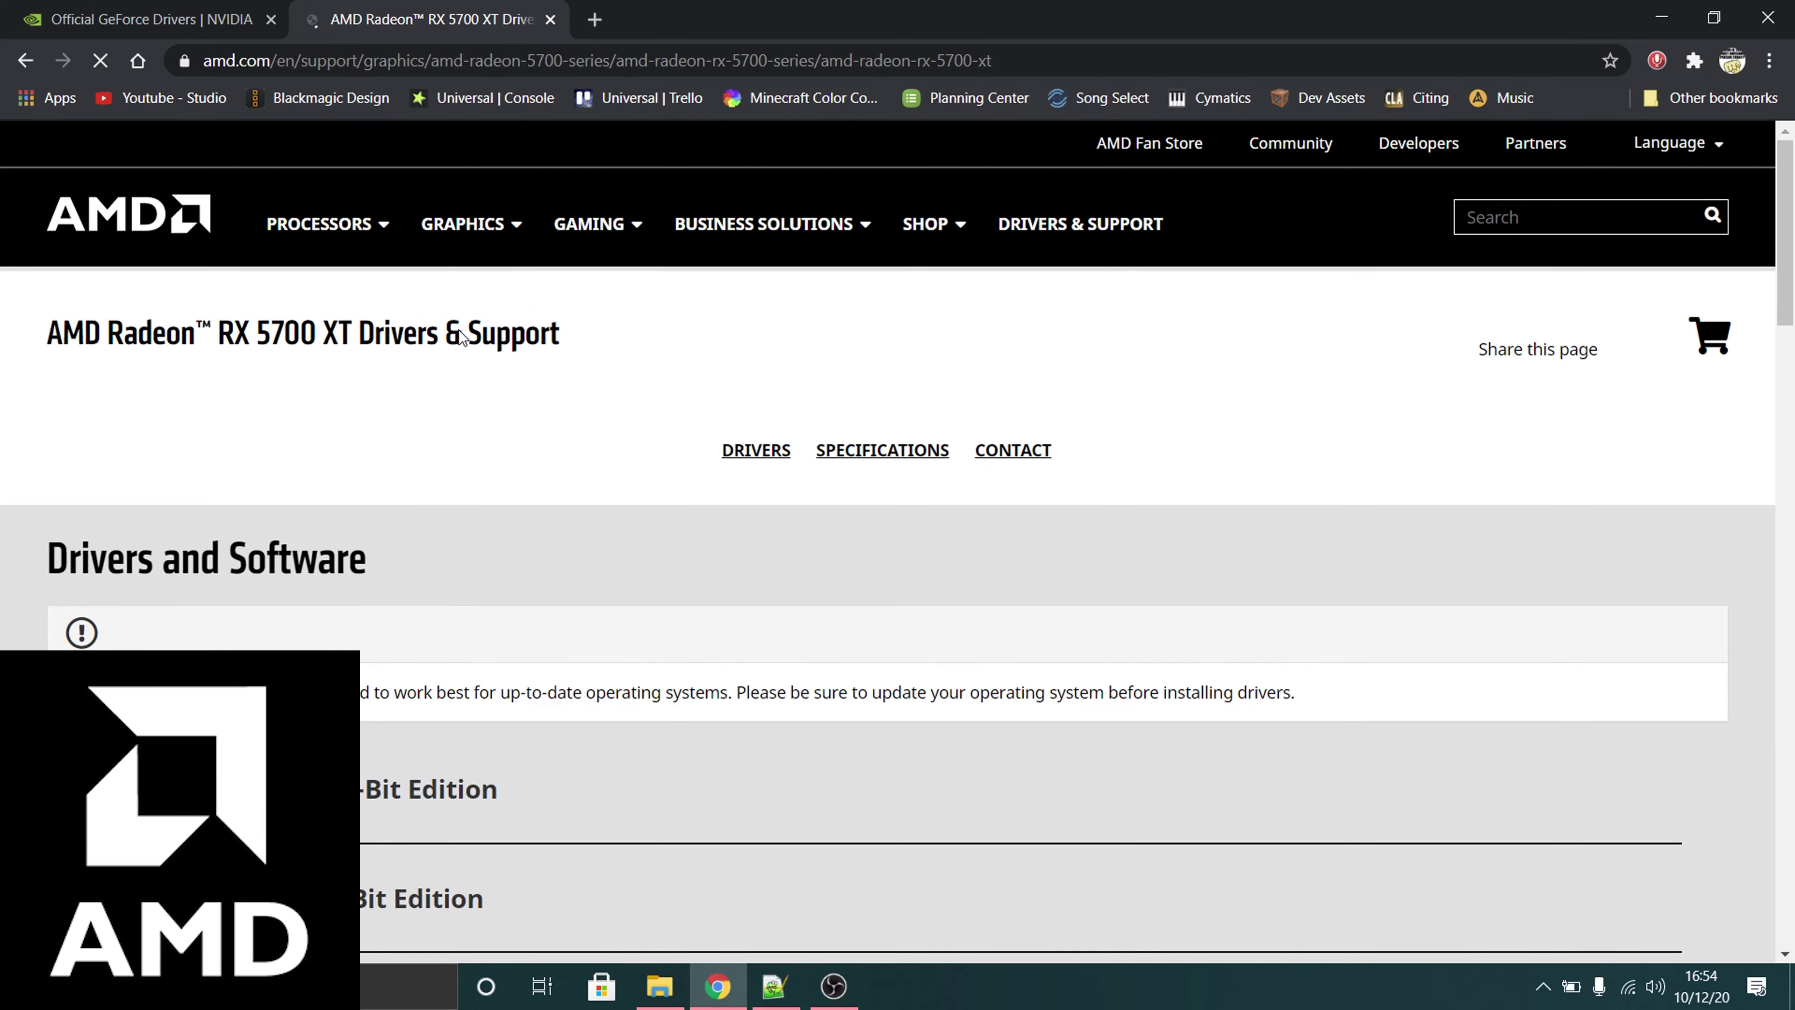
pyautogui.scroll(-3, 461, 338)
pyautogui.click(552, 513)
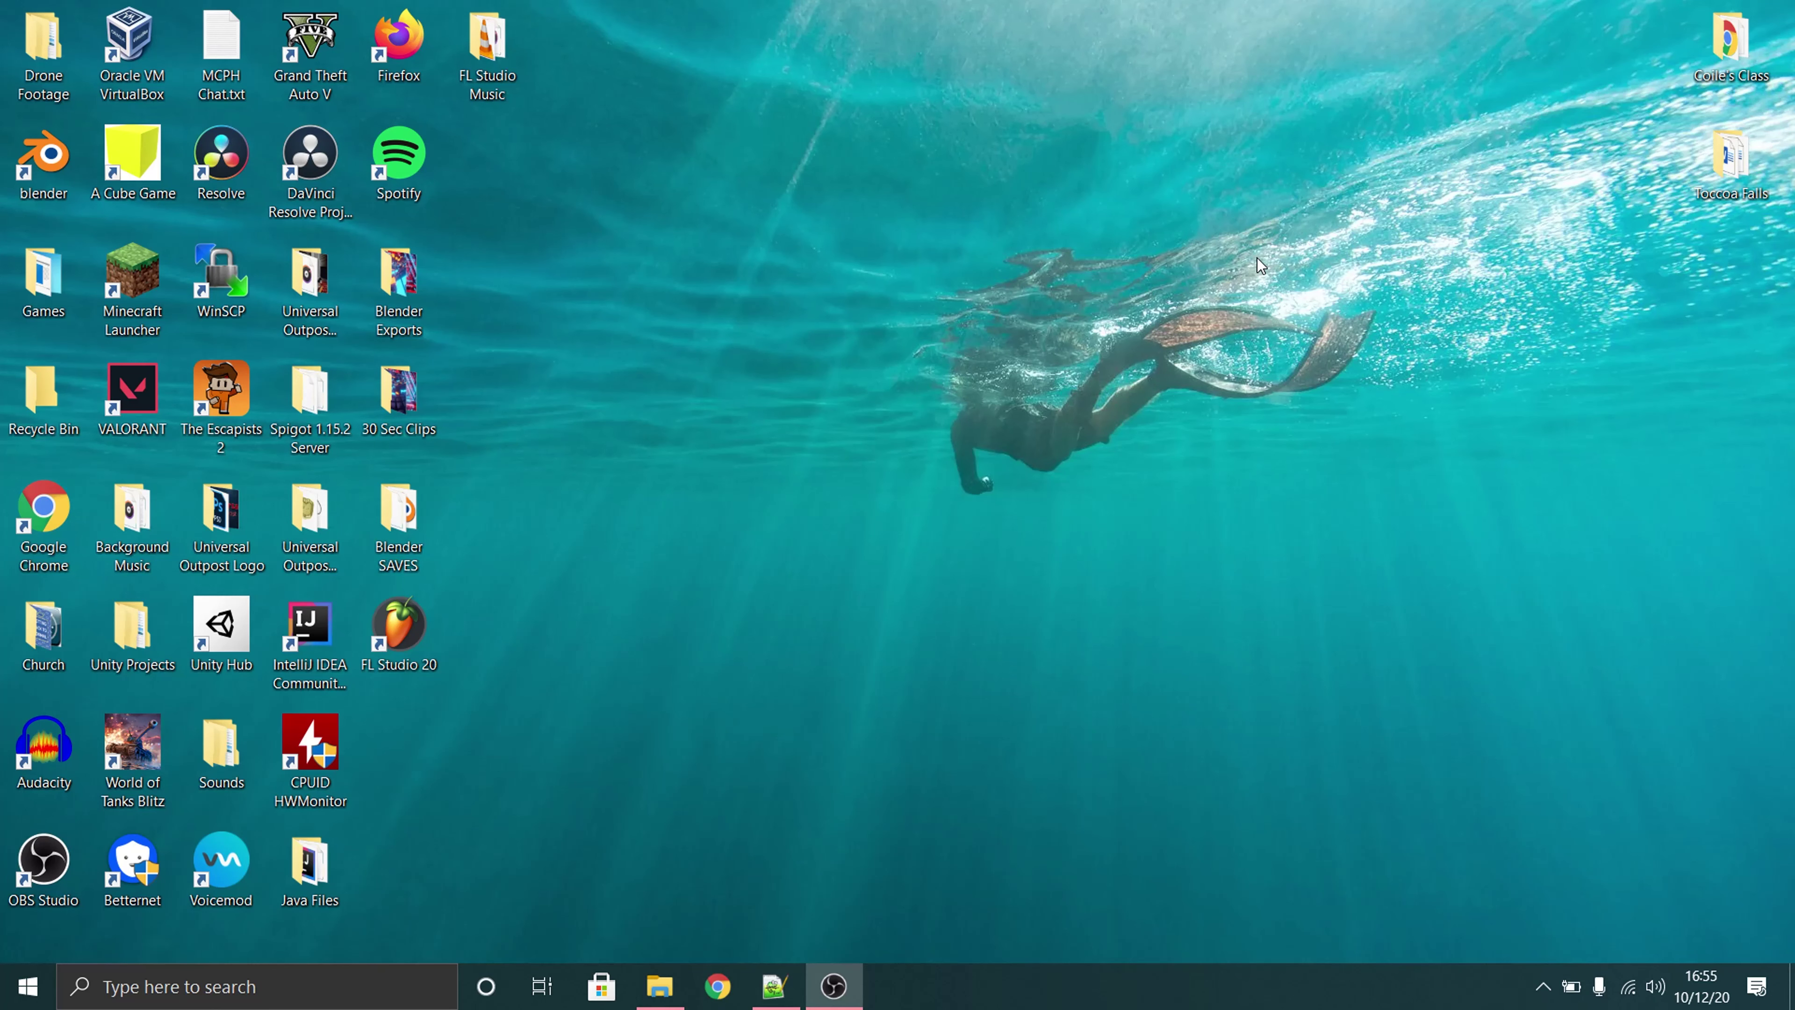